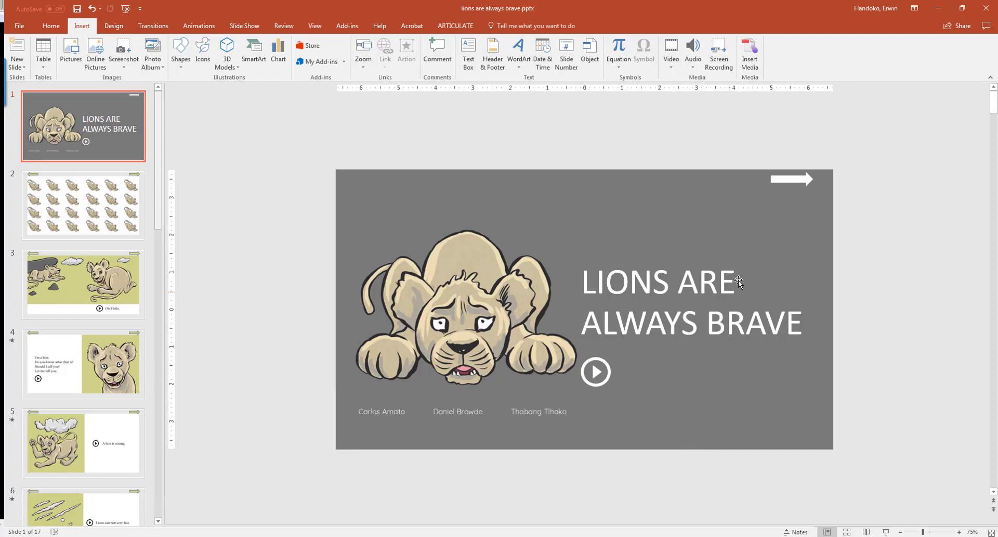
Select the title slide's text box, white arrow and play icon in turn to inspect them
click(643, 288)
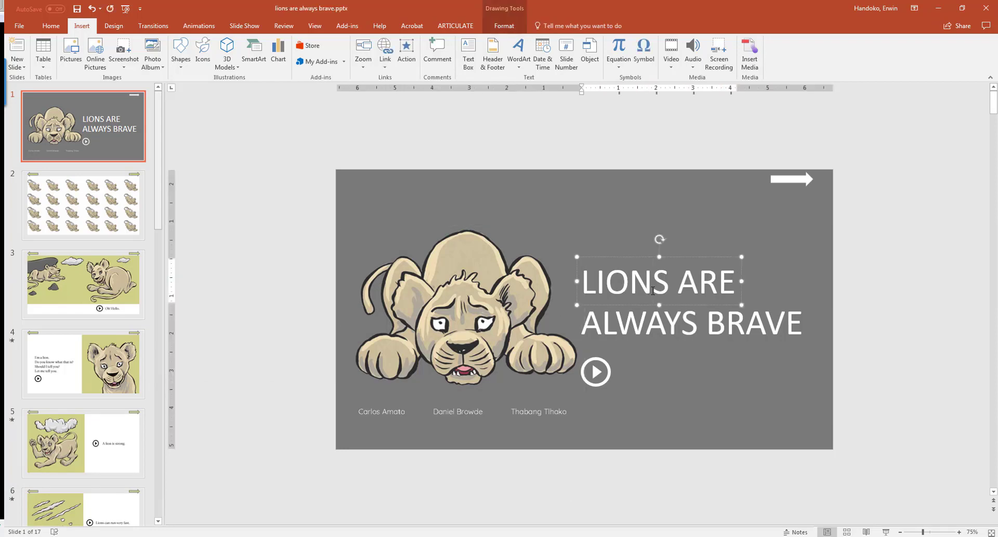
click(786, 265)
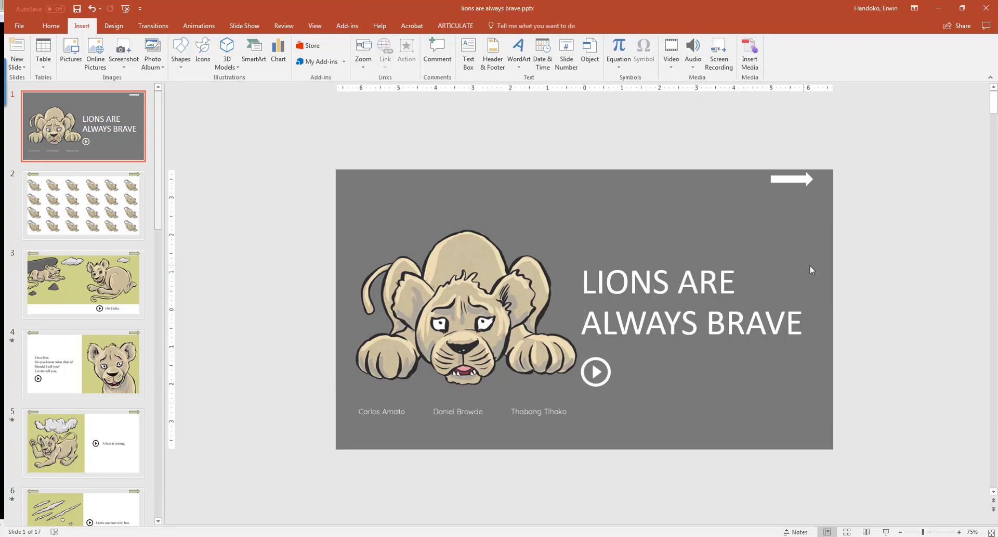
click(795, 182)
click(600, 366)
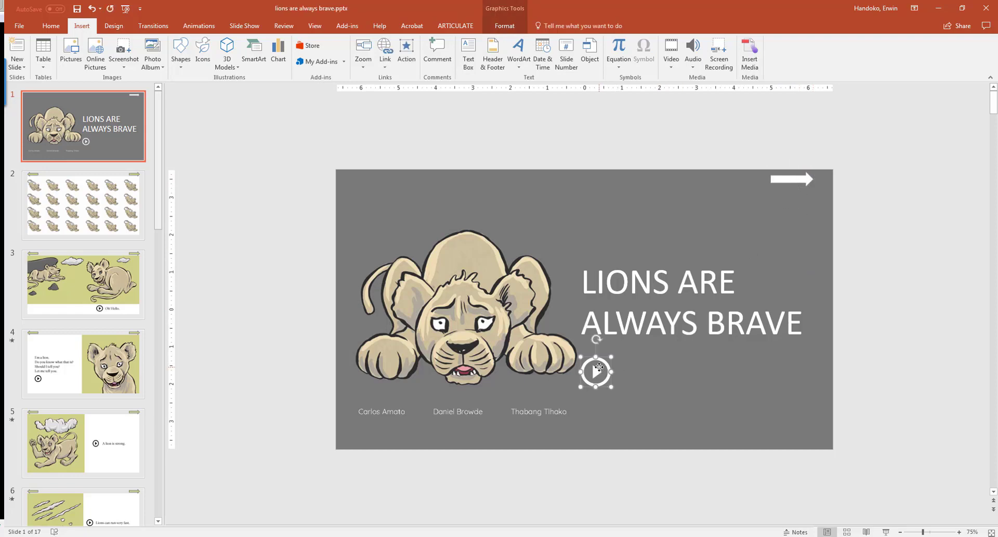
click(690, 367)
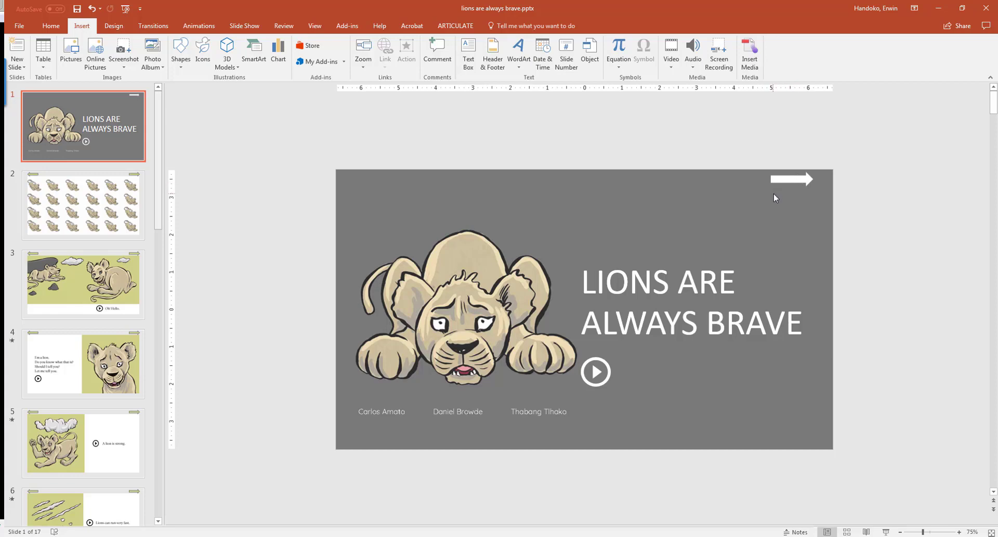
click(603, 371)
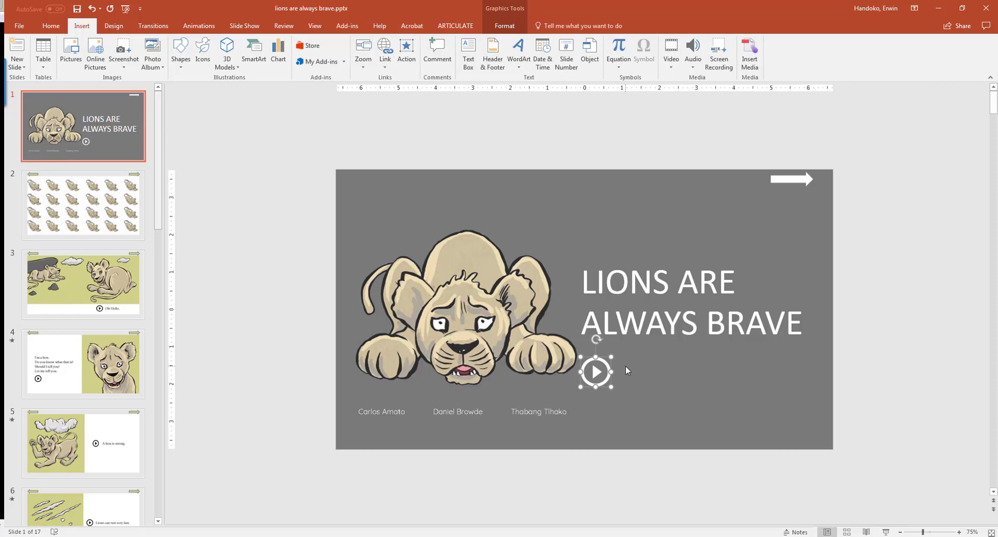
click(625, 366)
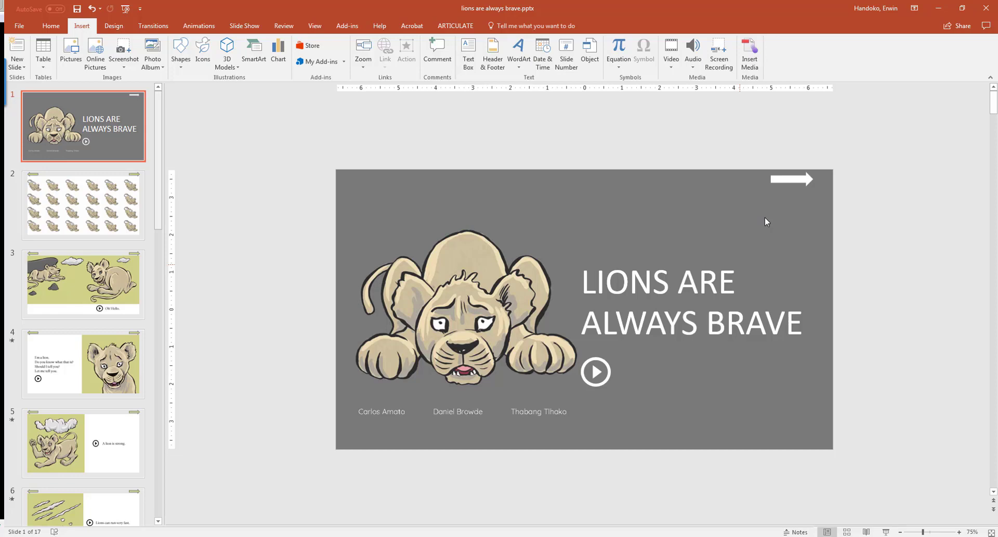
Give the white arrow a mouse-click action linking to Next Slide, with Highlight click off
click(782, 178)
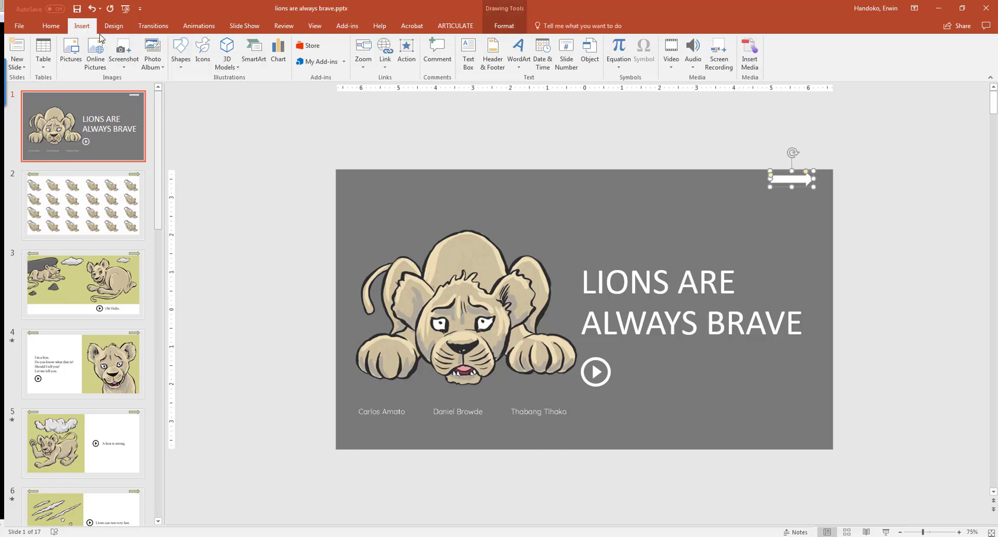
click(407, 52)
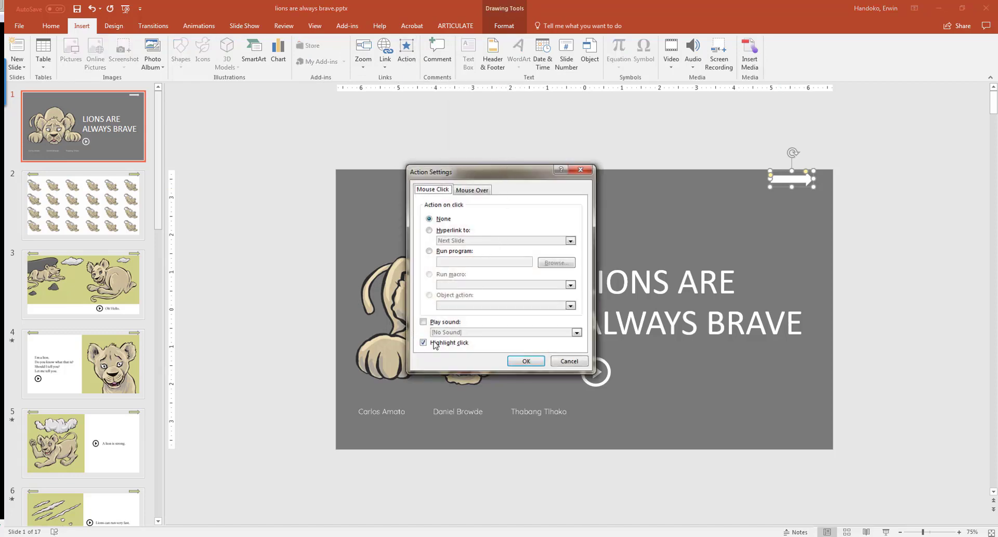
click(460, 230)
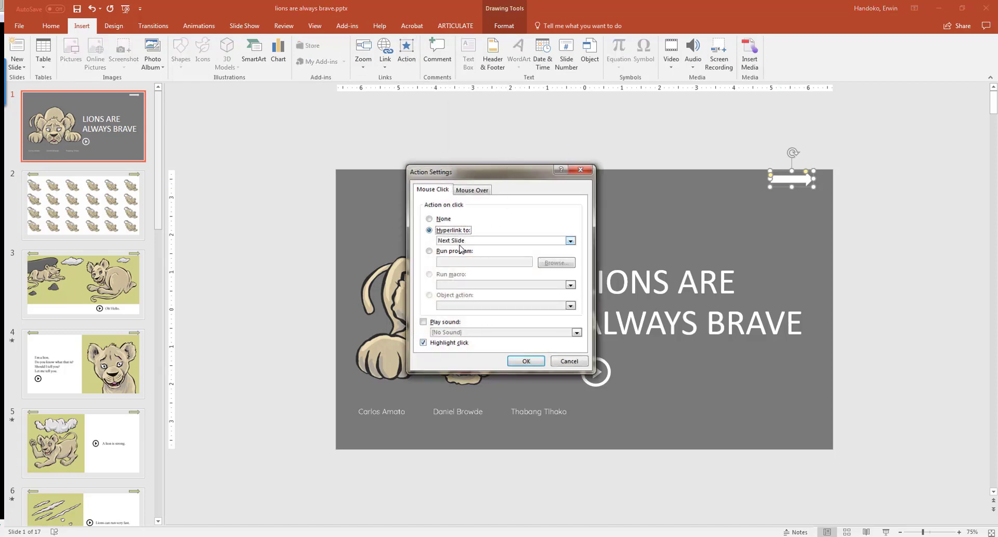
click(448, 345)
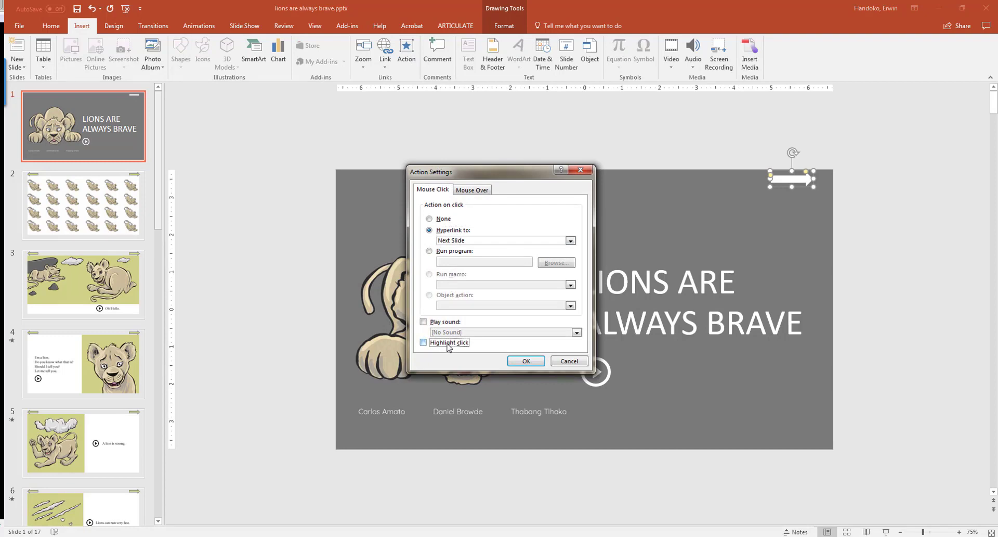
click(518, 361)
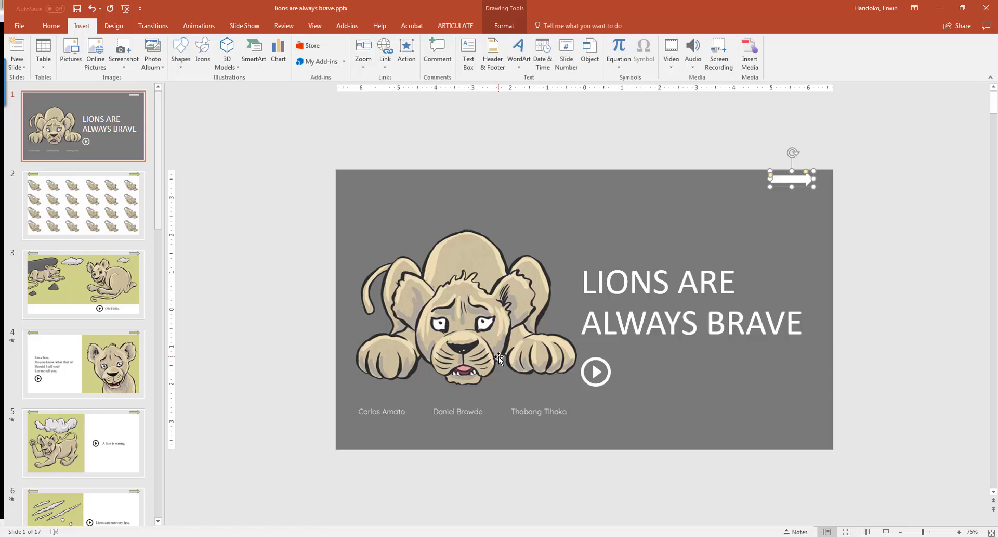
Turn off On Mouse Click advance for all 17 slides, then run the show and use the arrow to reach slide 2
click(690, 248)
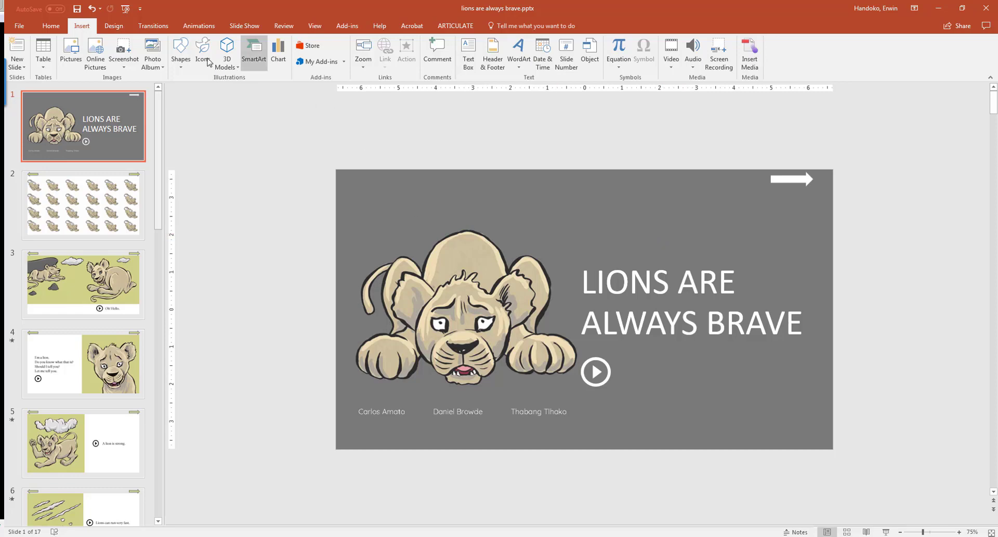
click(154, 26)
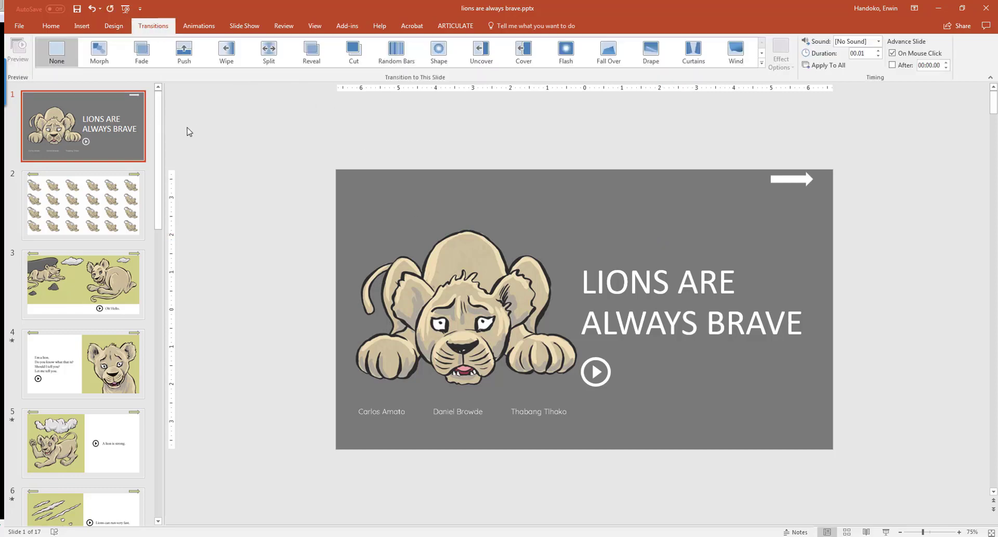
key(ctrl+a)
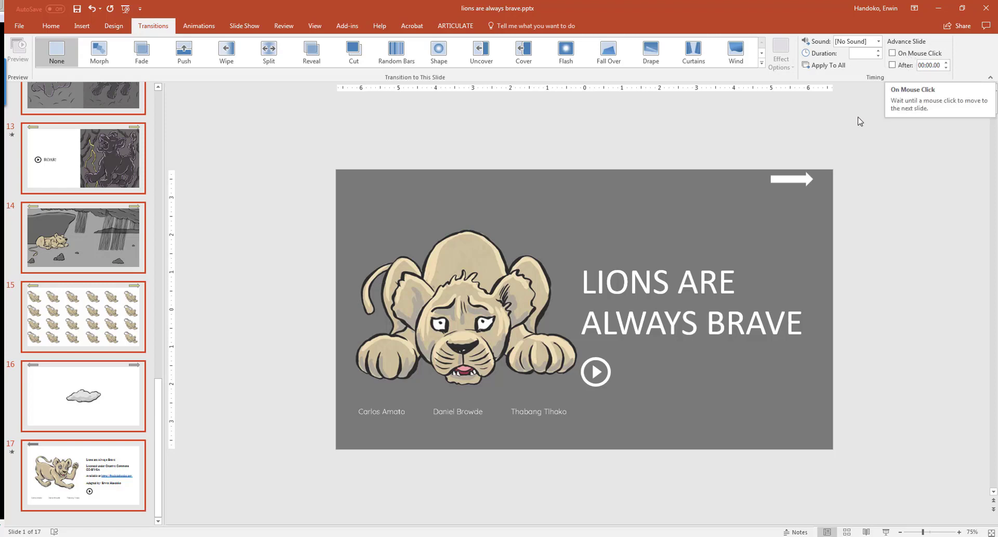
click(886, 531)
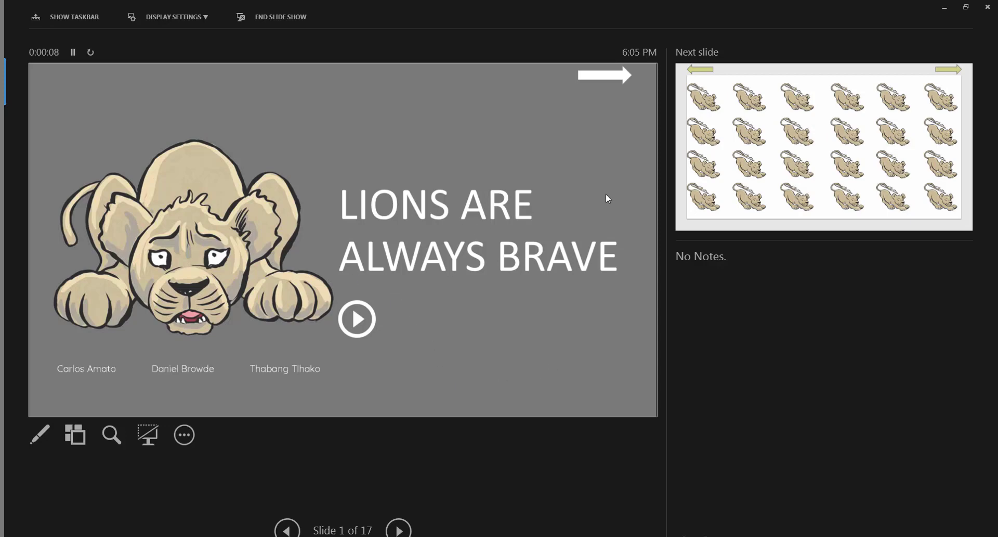
click(595, 82)
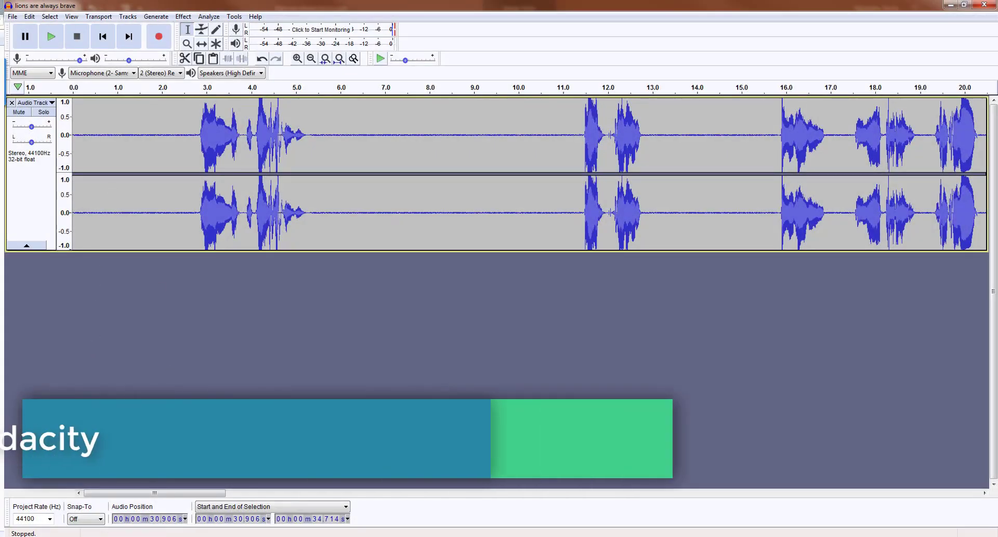
drag(176, 492, 445, 402)
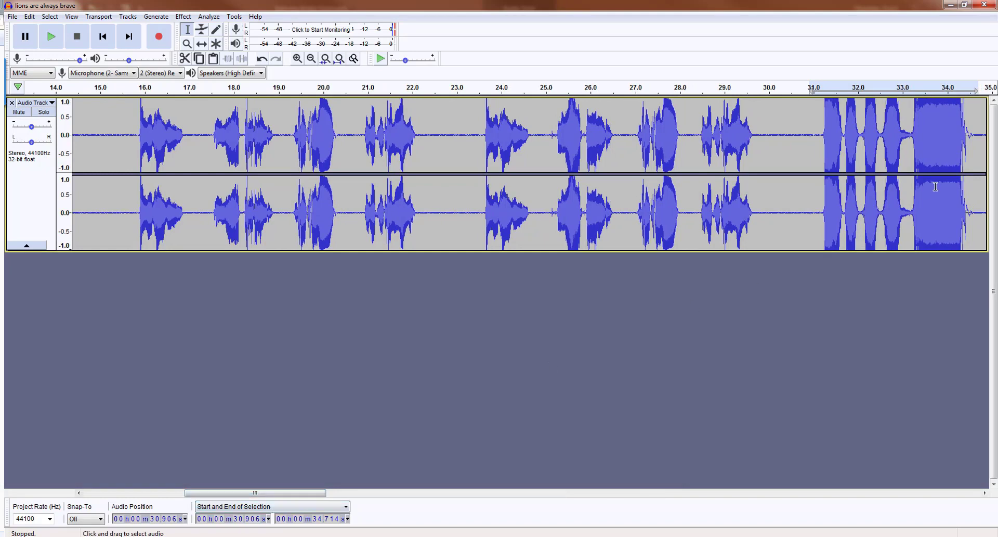
drag(972, 160, 816, 171)
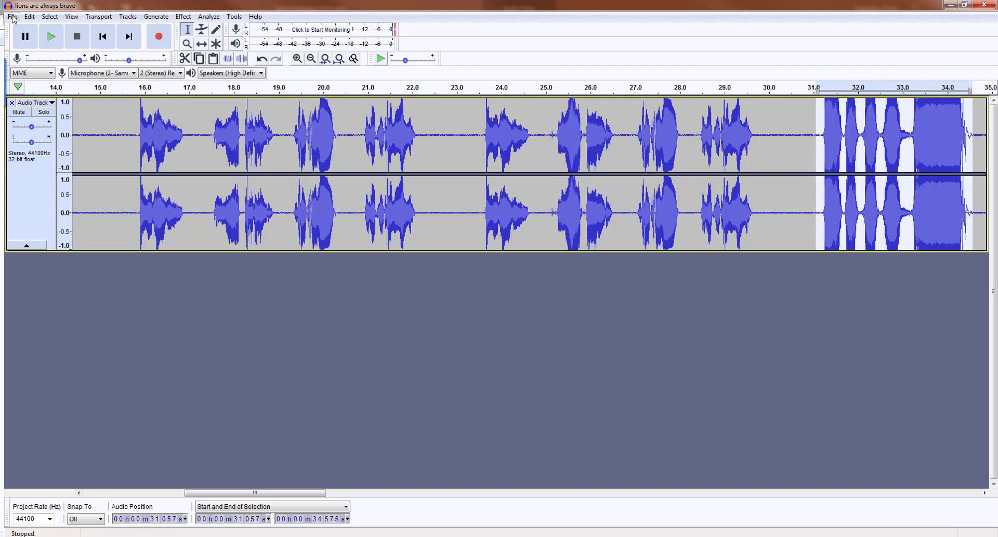
click(29, 16)
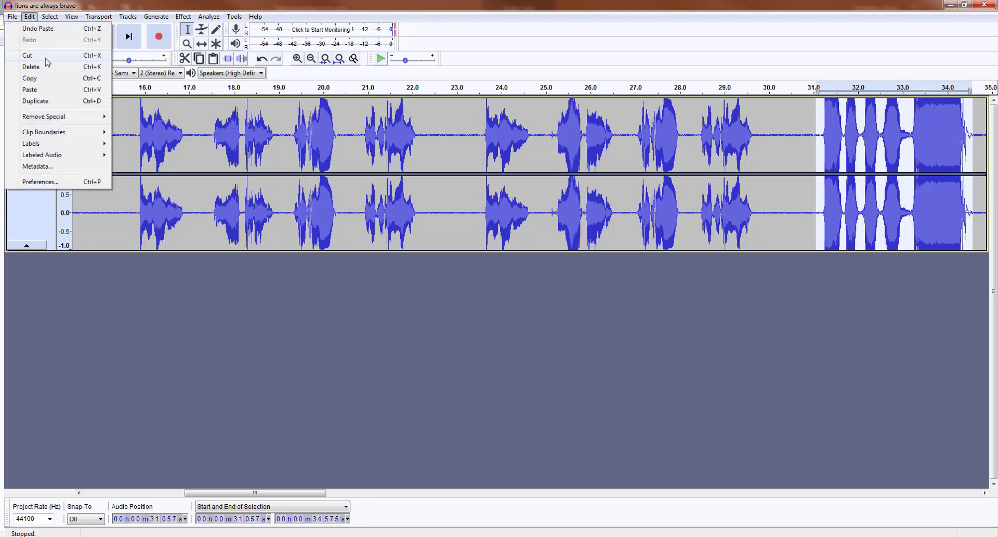
click(31, 66)
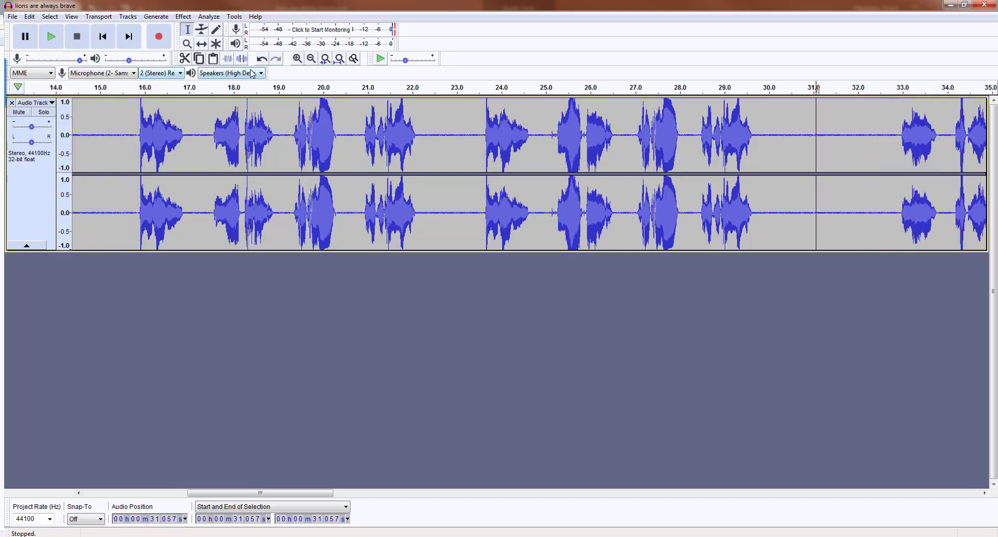
click(263, 62)
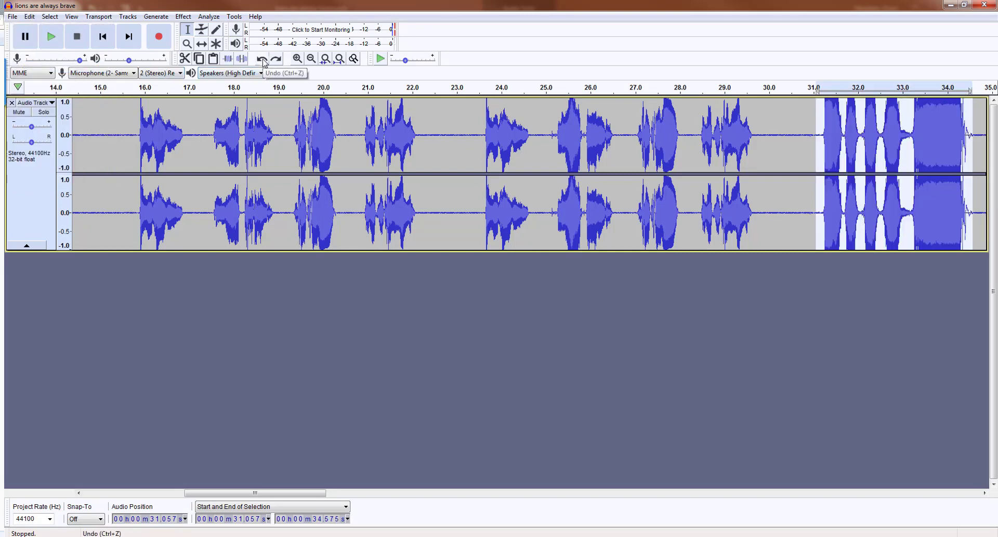
scroll(196, 143, left, 5)
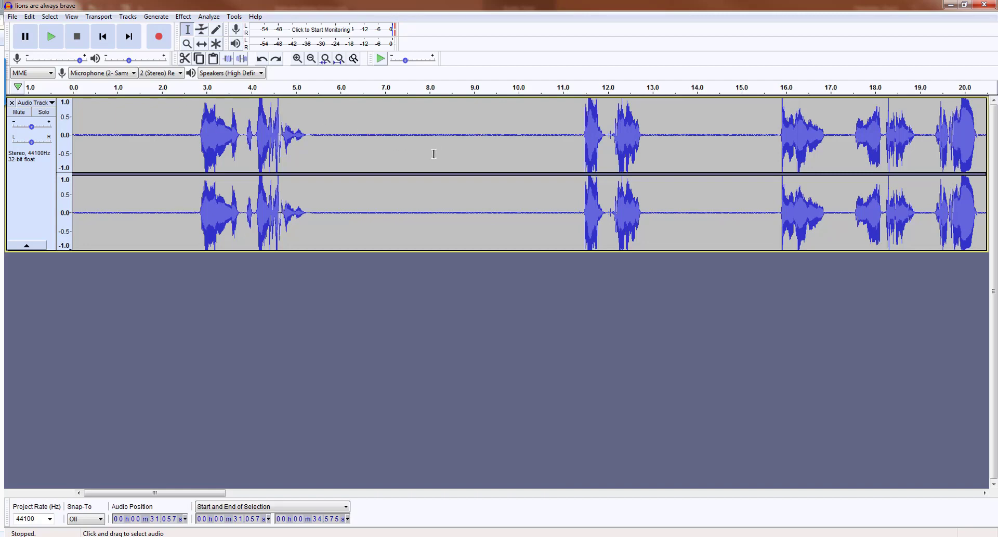
Select the spoken phrases at about 2.8–5.3 s, 11.4–12.9 s and 15.8–19.7 s
drag(197, 135, 310, 134)
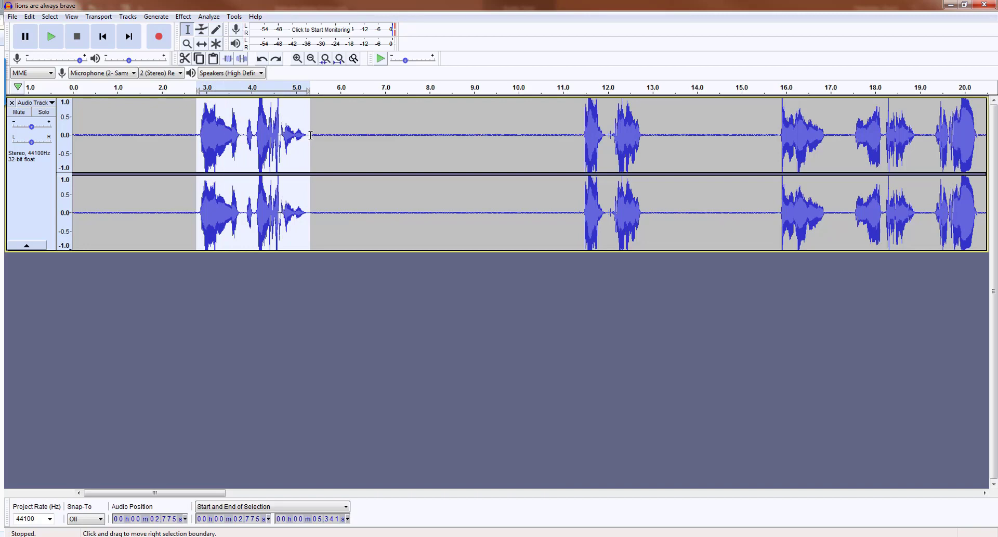
drag(581, 138, 650, 139)
drag(778, 138, 976, 141)
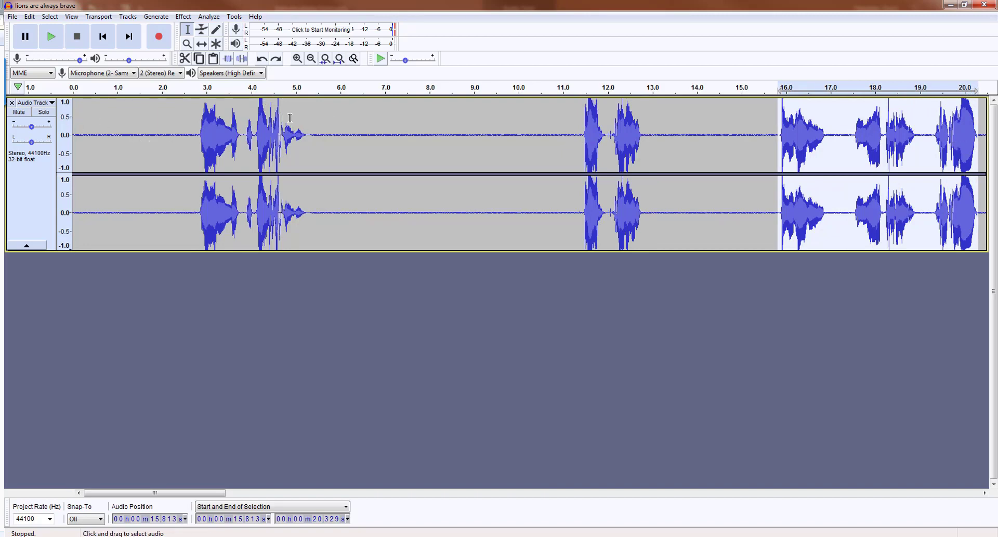
Select the noise-only gap from about 5.7 to 10.8 s, zooming in to inspect it and back out
click(364, 118)
drag(327, 133, 555, 135)
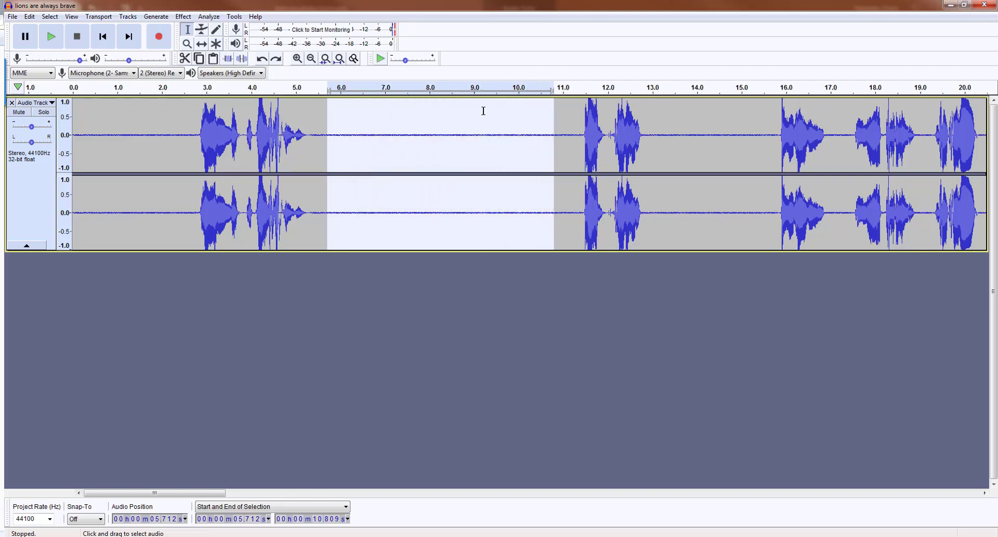
click(297, 58)
click(299, 59)
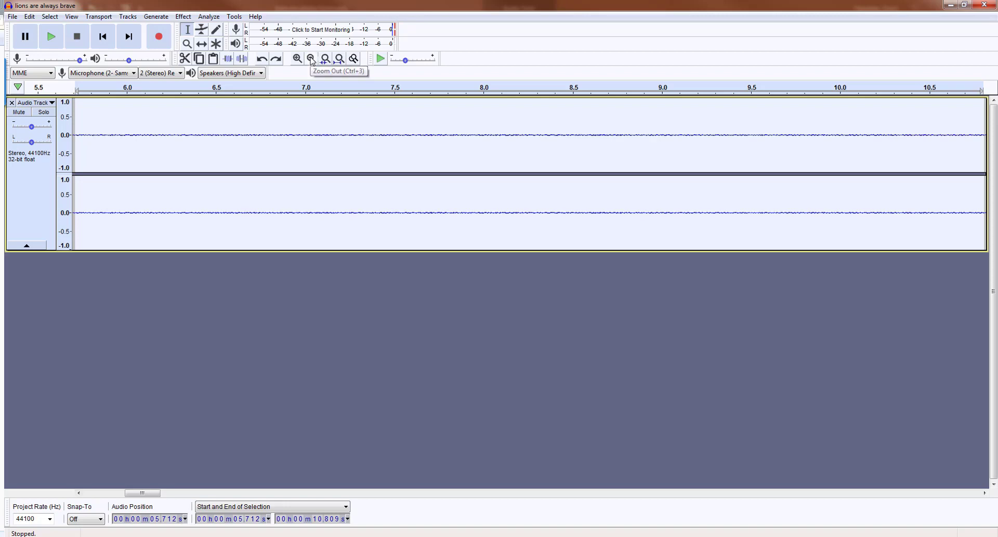
click(311, 59)
click(312, 59)
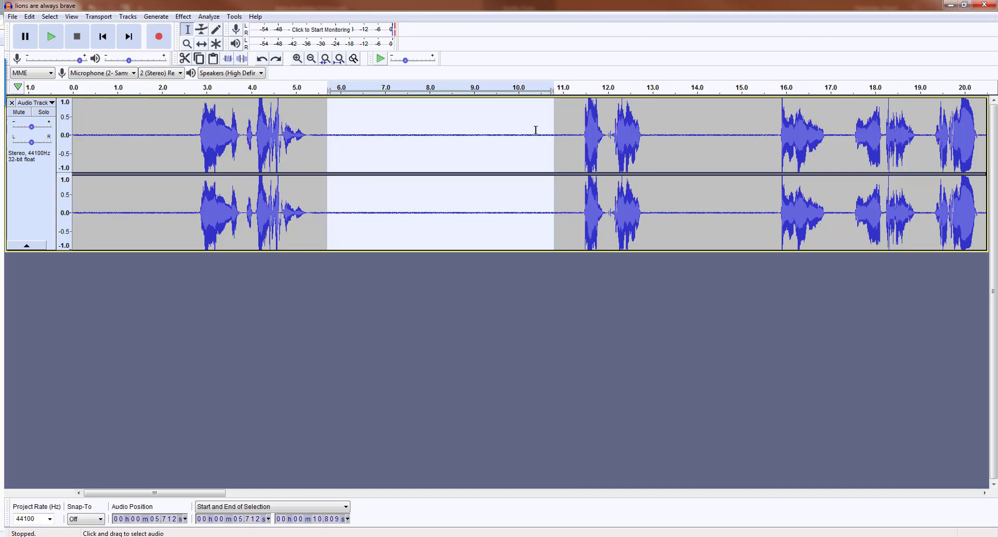
Capture the quiet stretch as the Noise Reduction noise profile
click(182, 17)
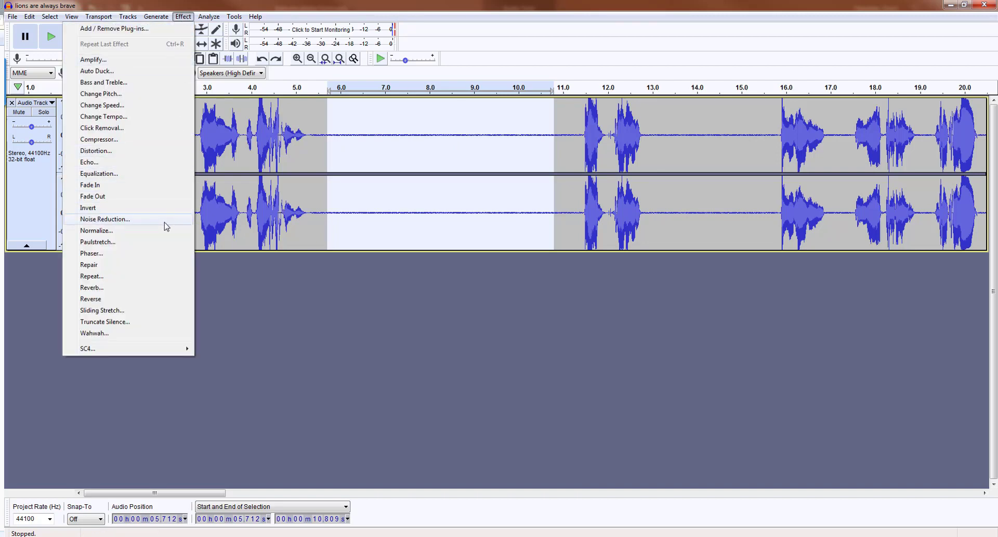
click(166, 224)
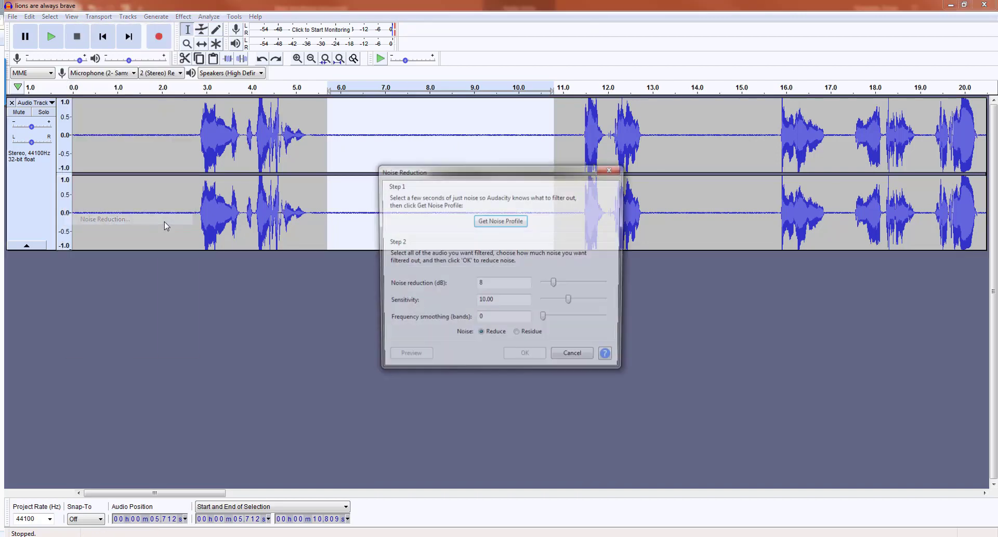
click(499, 224)
click(368, 109)
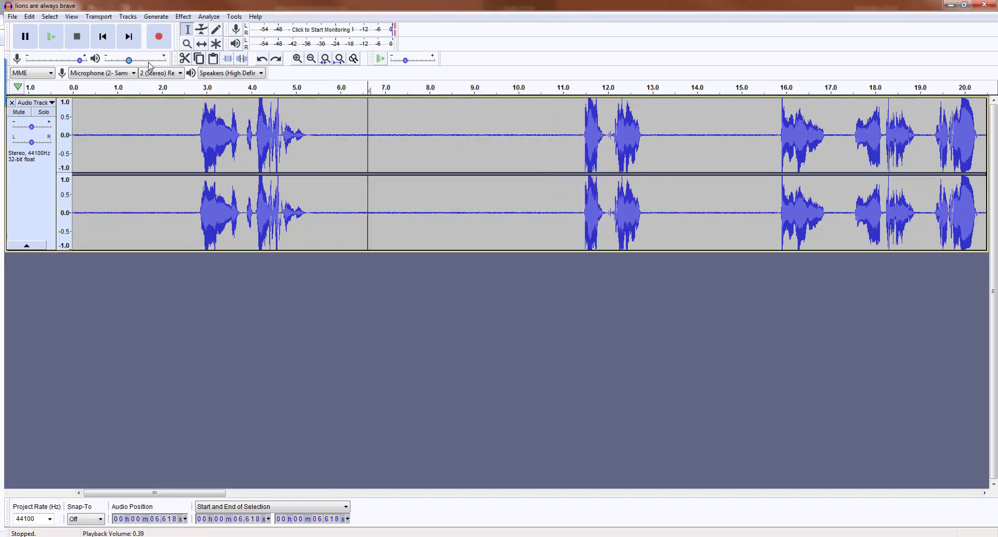
Apply Noise Reduction to the entire narration track
key(ctrl+a)
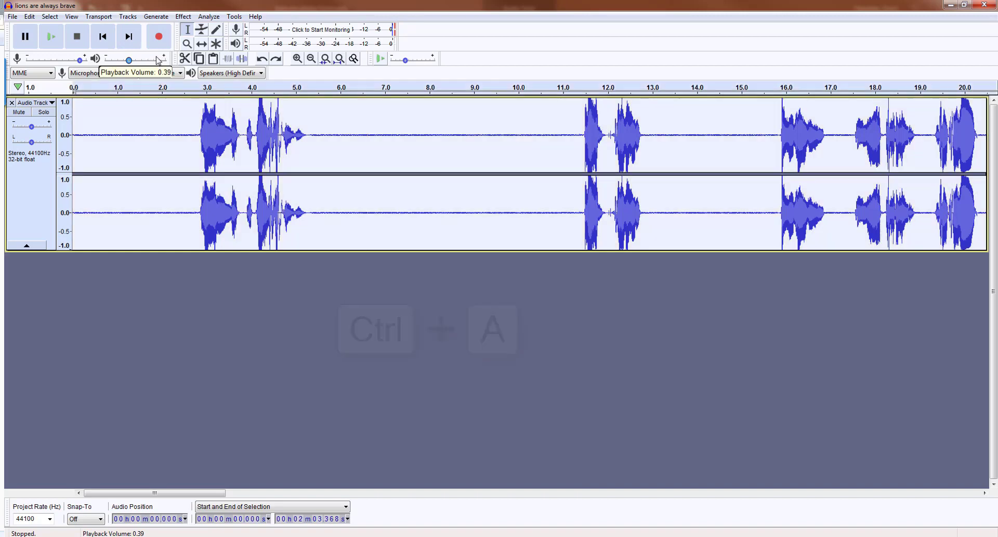
click(185, 17)
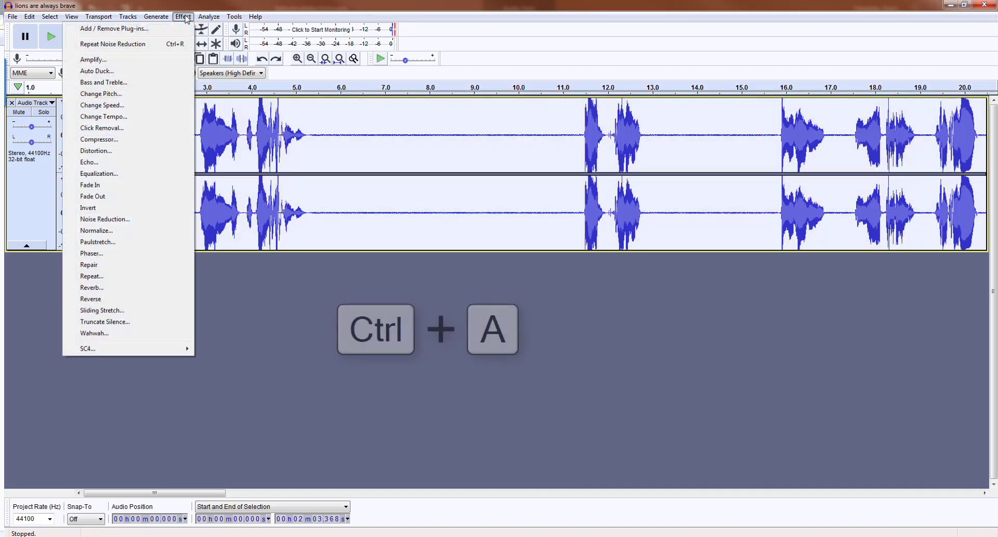
click(166, 45)
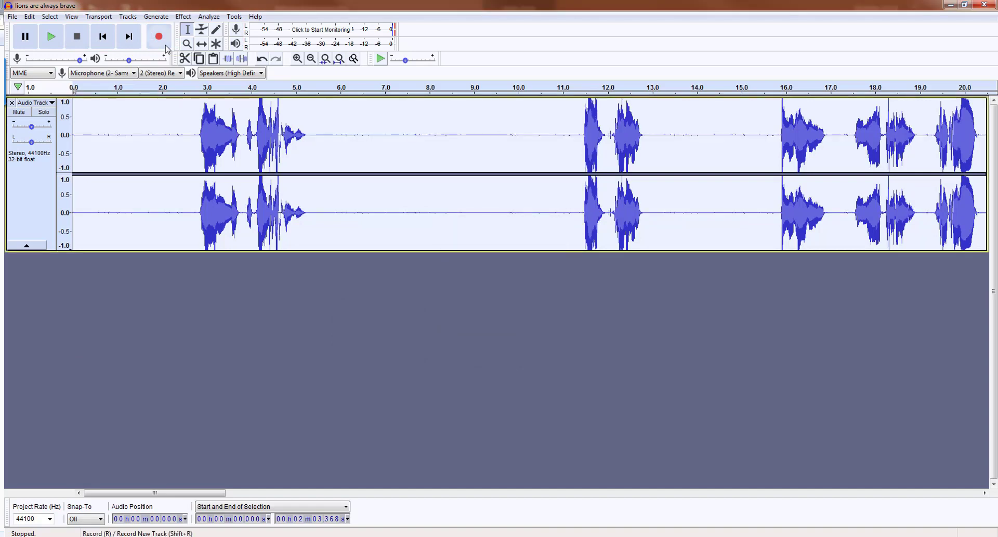
Reselect and zoom into the quiet gap to check it, then set the play position near 2.8 s
drag(336, 127, 557, 131)
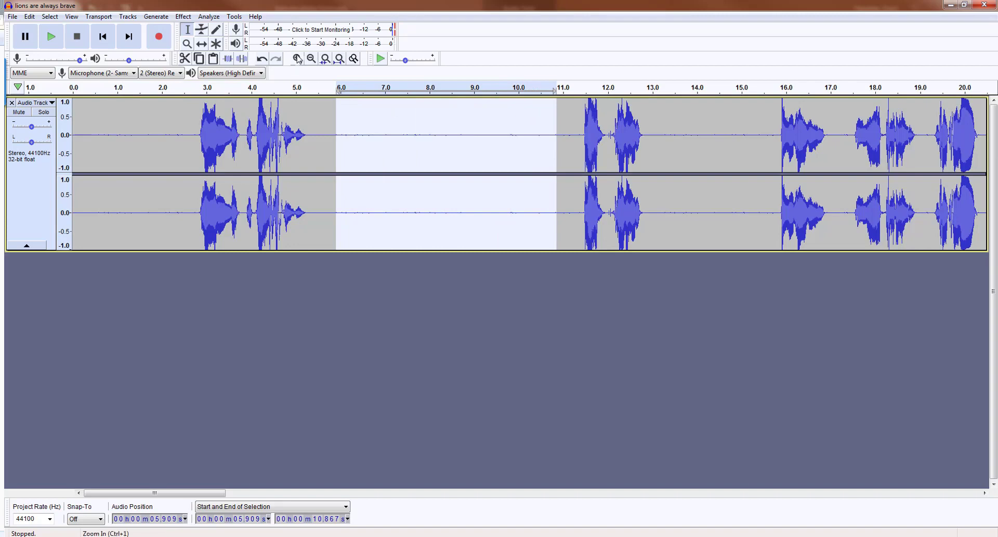
click(297, 58)
click(411, 133)
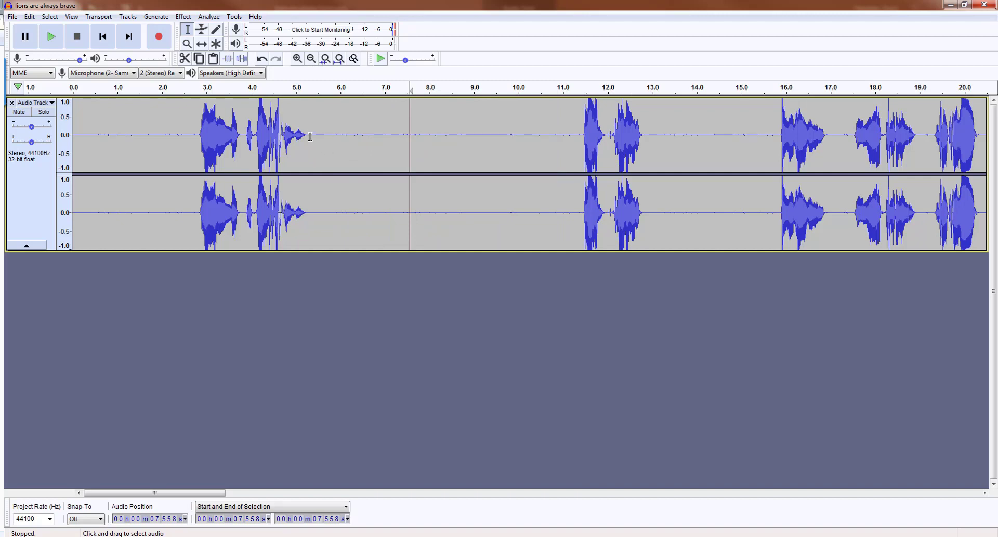
click(197, 136)
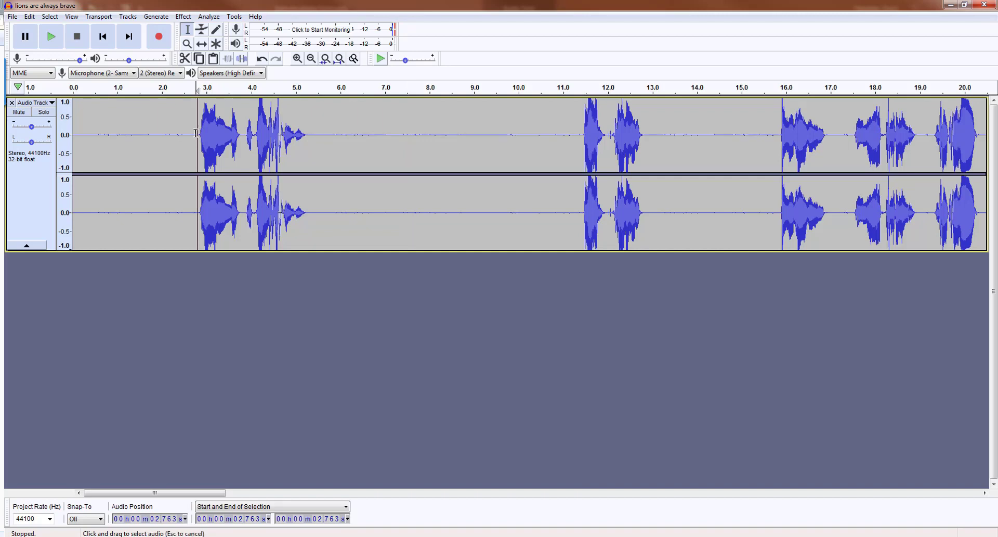
Export the 2.763–4.342 s selection as 'slide 1' with Export Selected Audio, accepting the metadata tags
drag(197, 136, 308, 151)
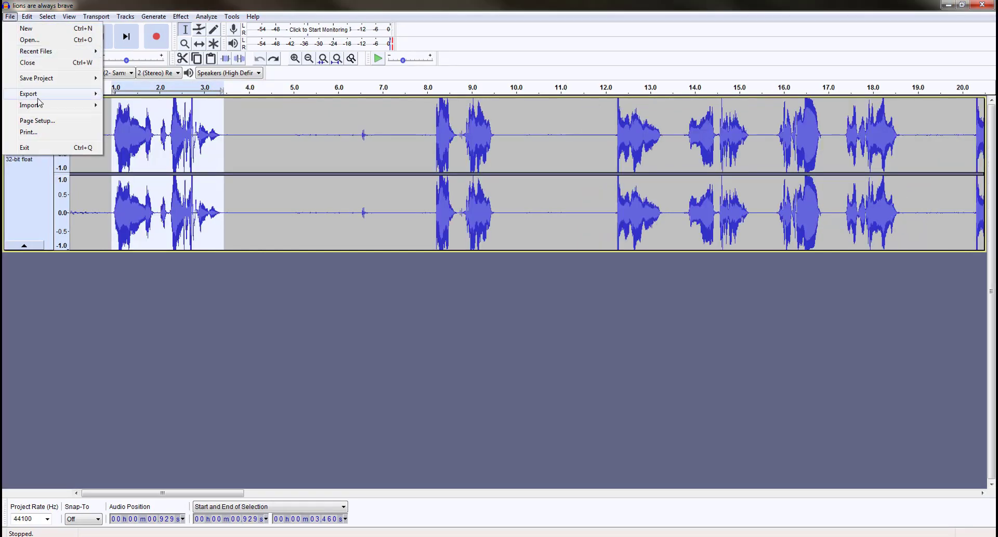
mouse_move(43, 95)
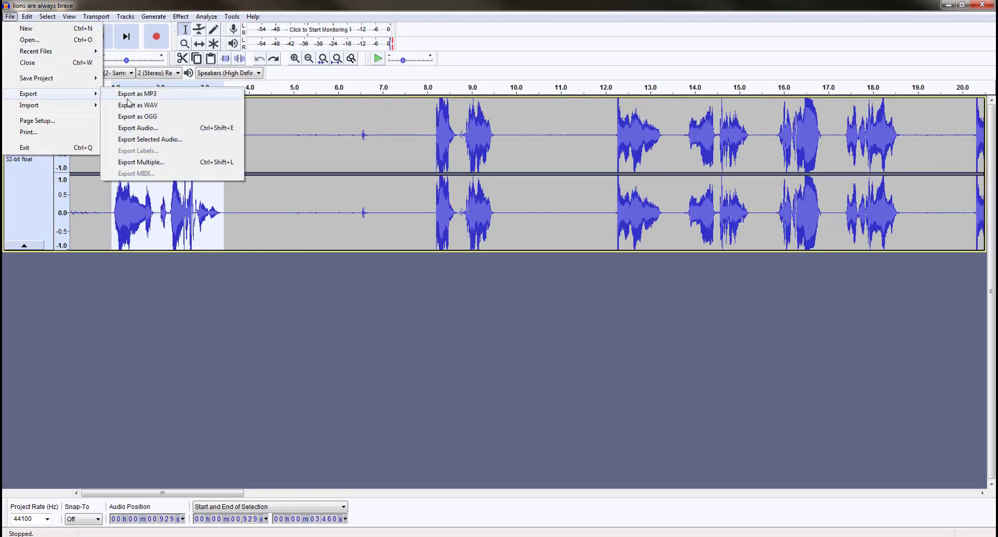
click(170, 140)
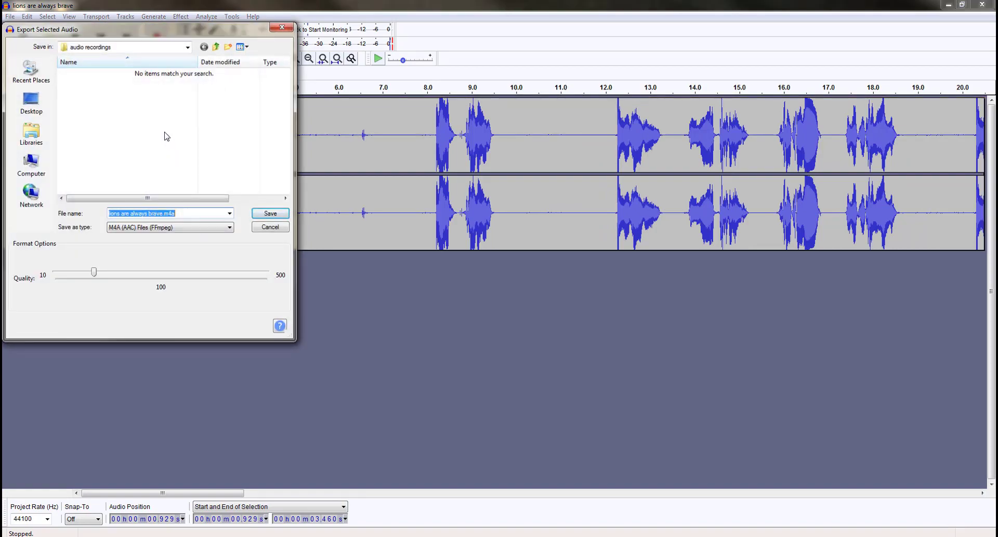
text(slide 1)
key(Return)
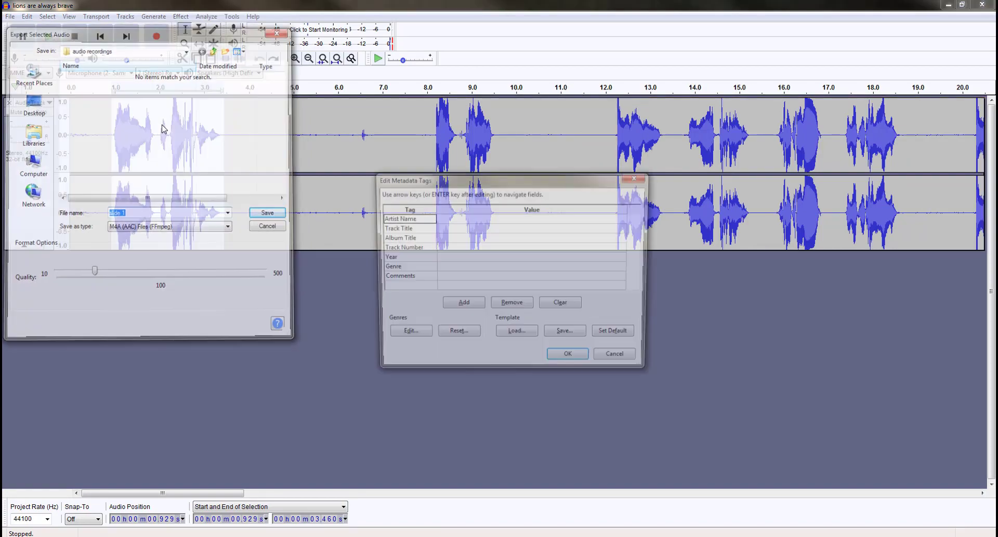
click(564, 359)
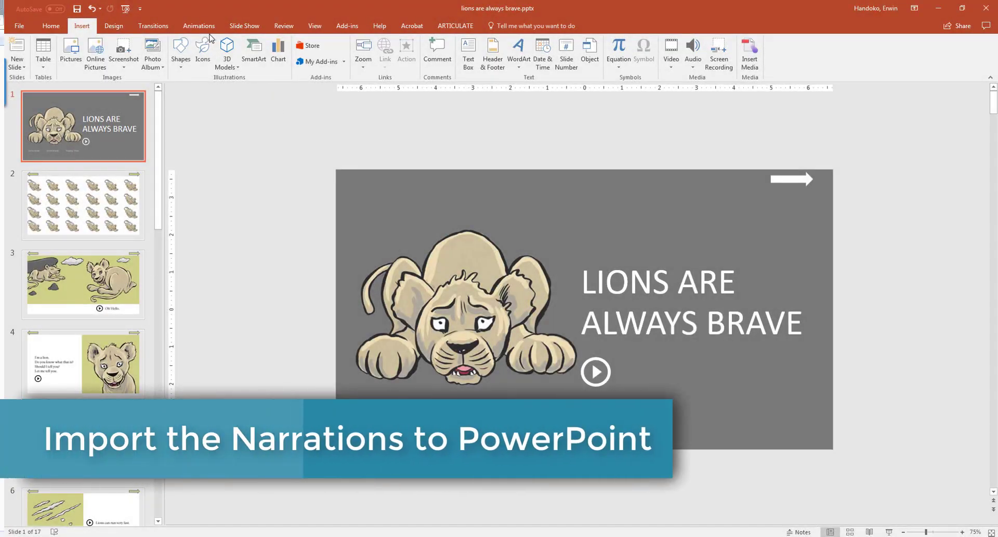
Insert slide 1.mp3 from the computer and drag its speaker icon above the slide's top-left corner
click(693, 58)
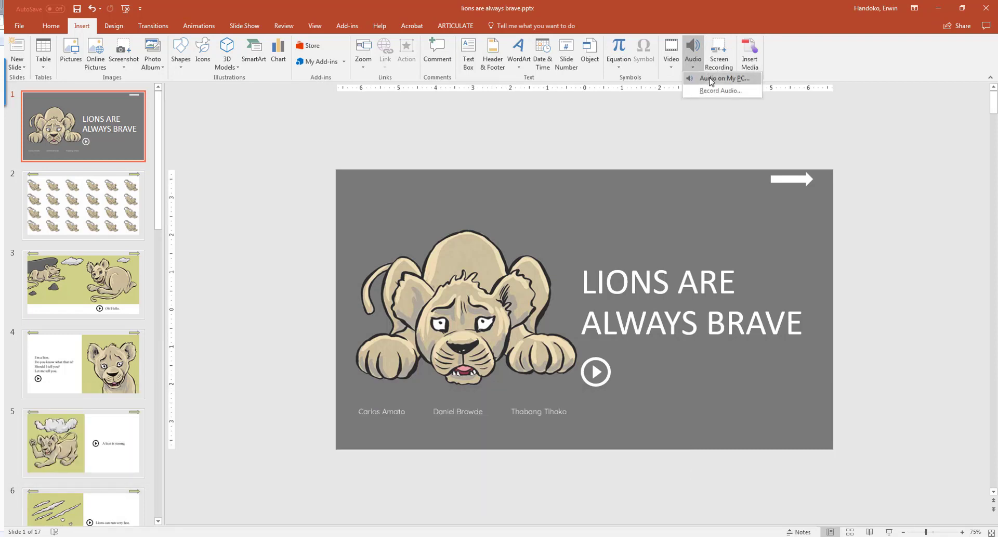
click(711, 79)
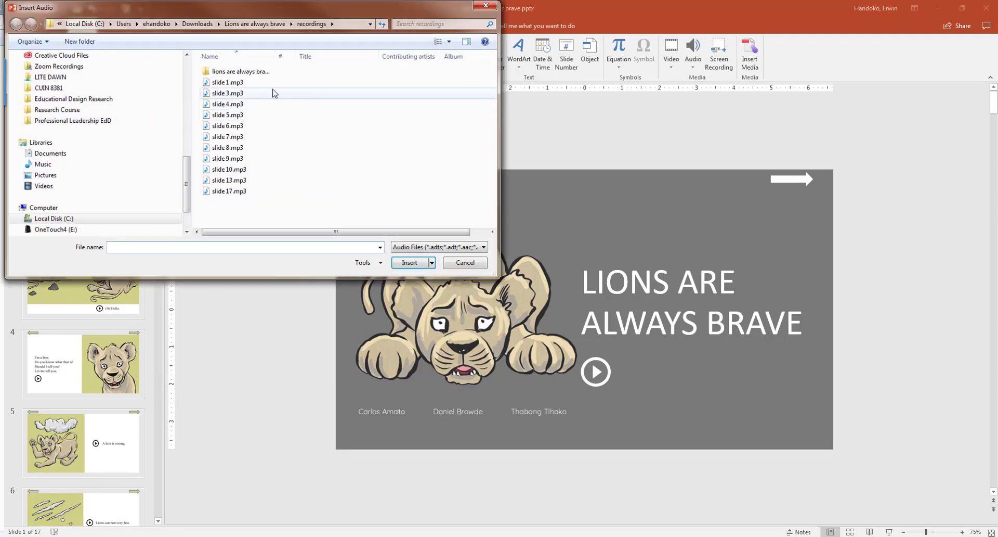
double_click(236, 83)
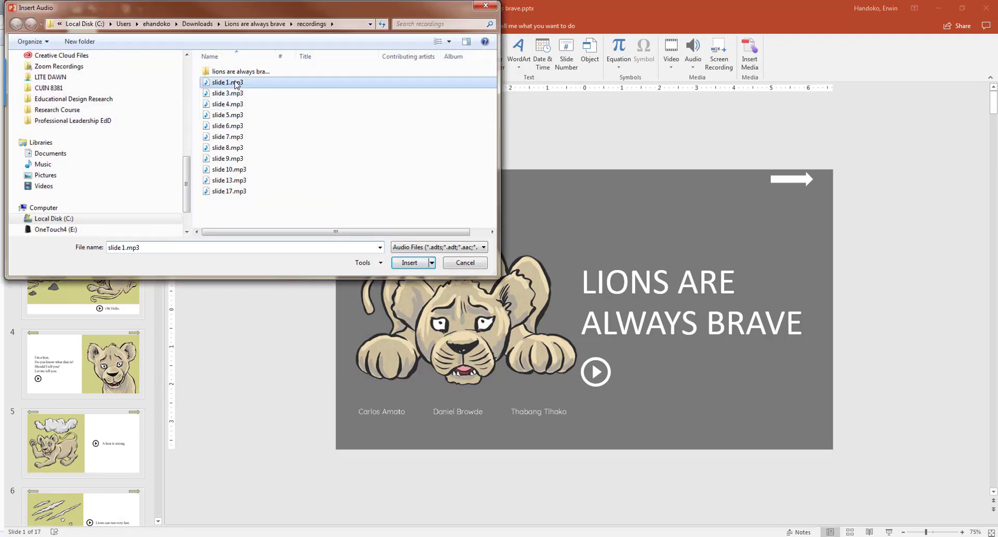
drag(581, 310, 347, 152)
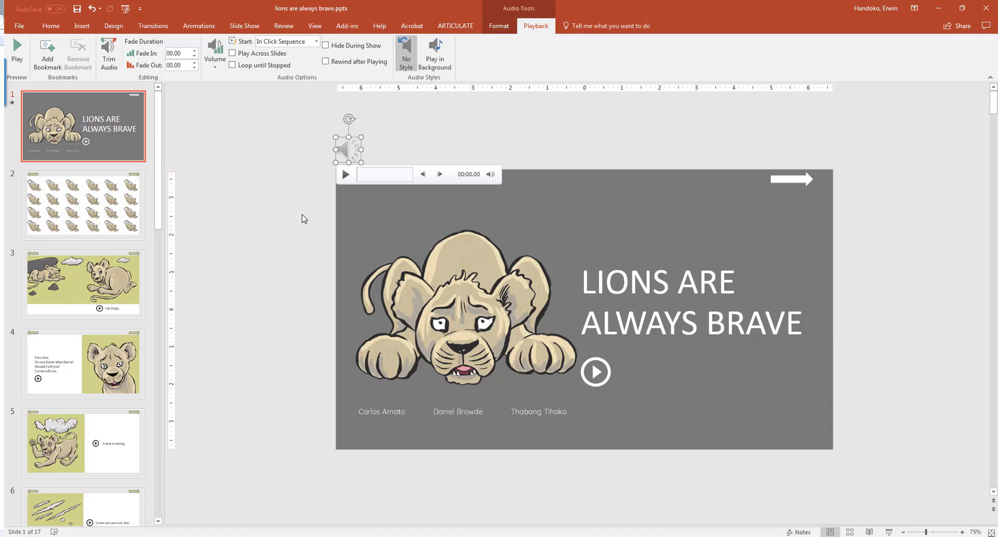
click(305, 225)
Insert slide 3.mp3 on slide 3 and move its audio icon off the slide to the upper left
click(118, 285)
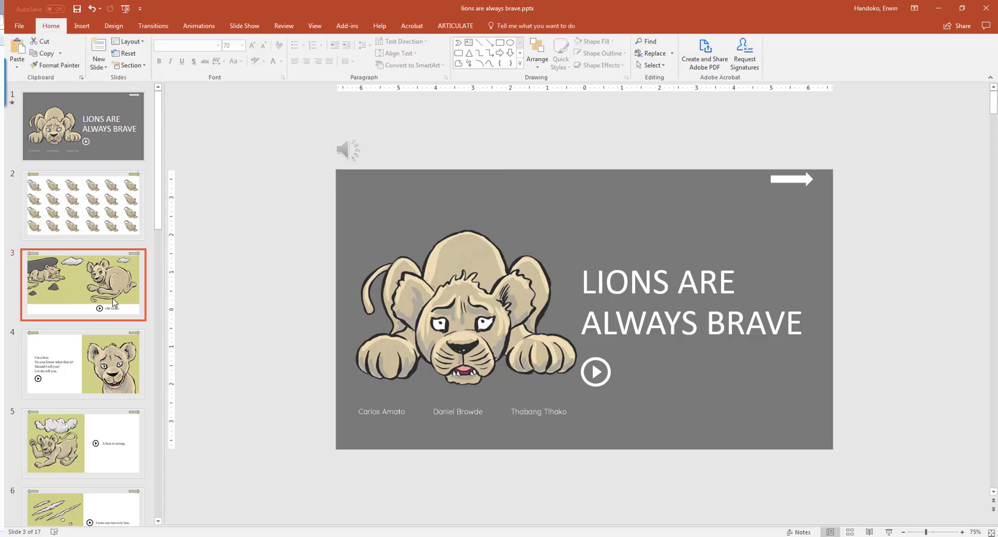
click(82, 26)
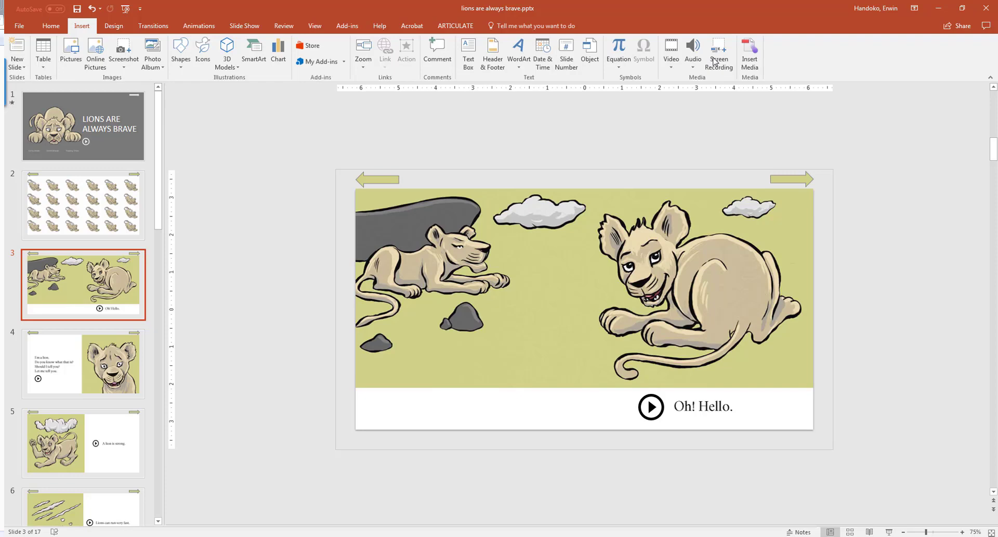
click(693, 52)
click(712, 84)
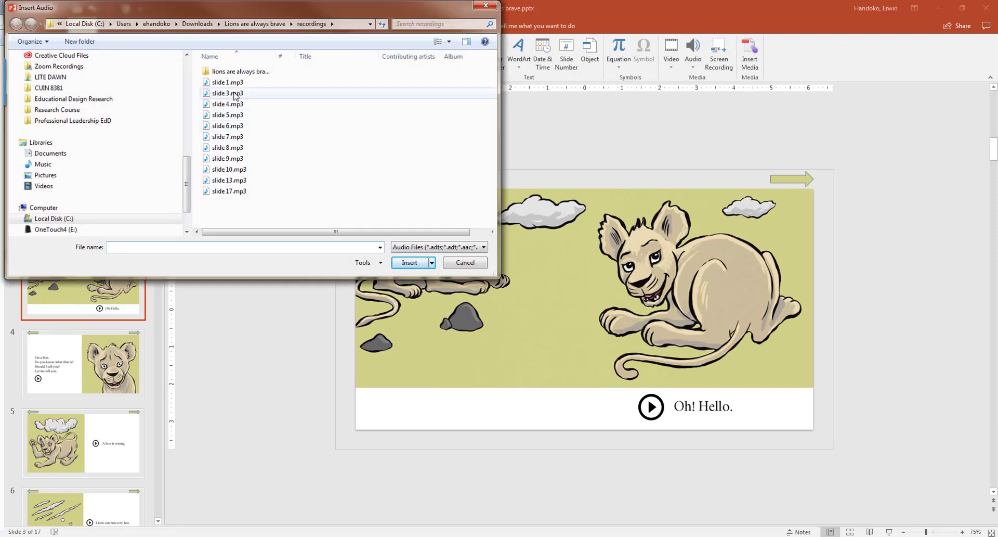
double_click(233, 95)
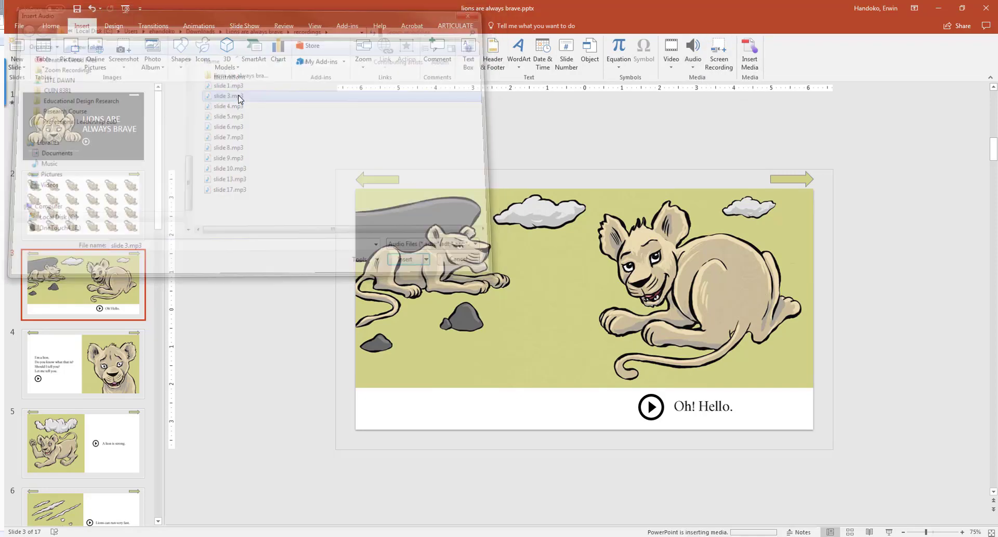
drag(590, 304, 349, 151)
Insert slide 4.mp3 on slide 4 and move its audio icon off the slide to the upper left
key(Page_Down)
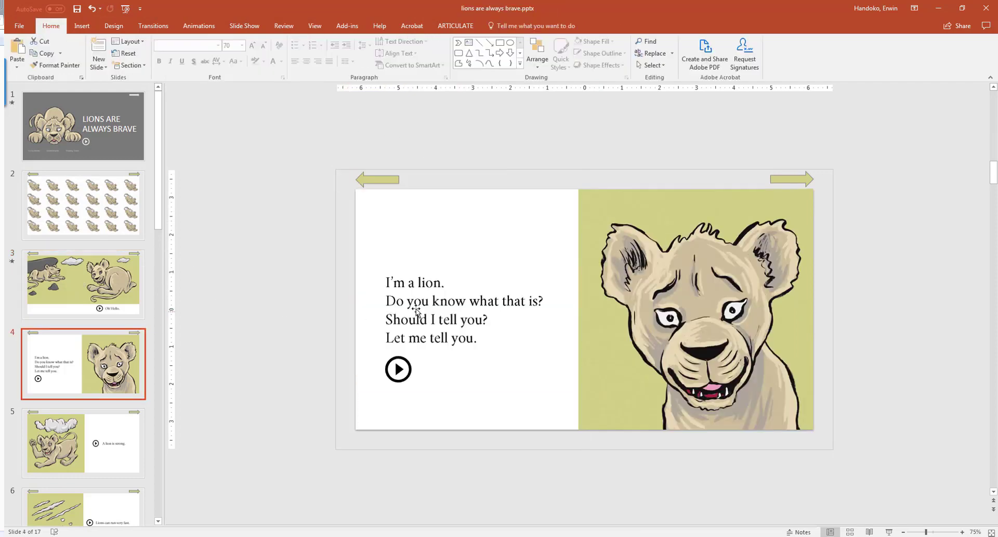
click(81, 26)
click(693, 59)
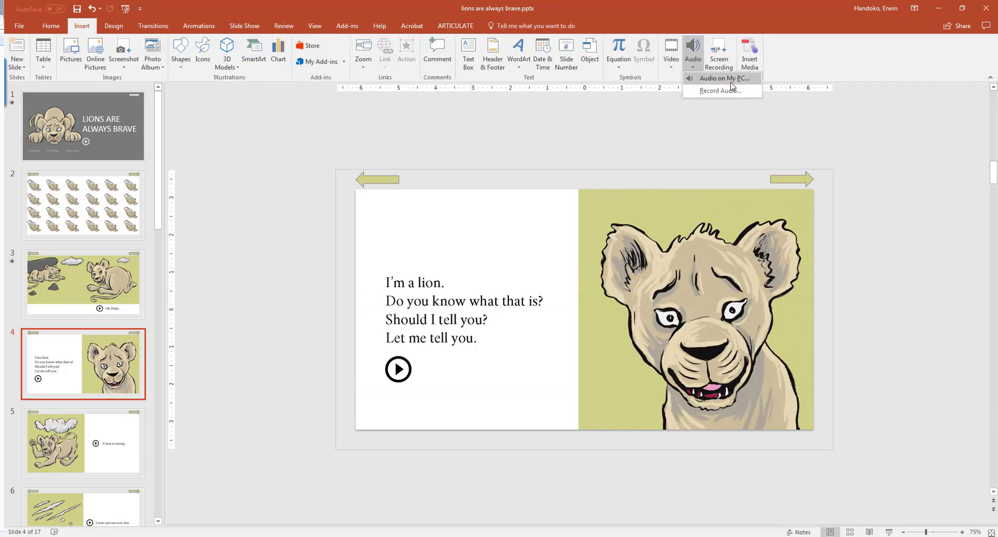
click(713, 83)
double_click(260, 104)
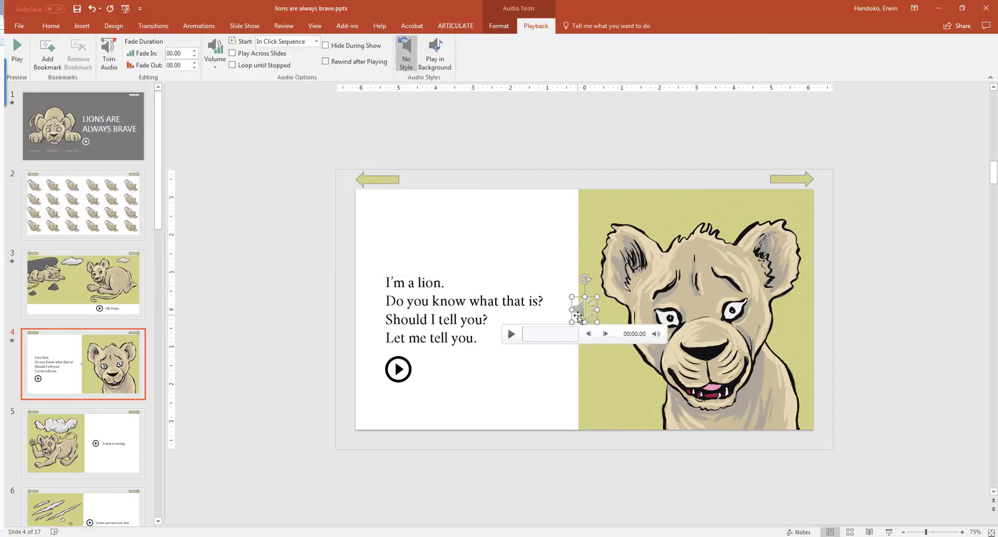
drag(578, 312, 361, 129)
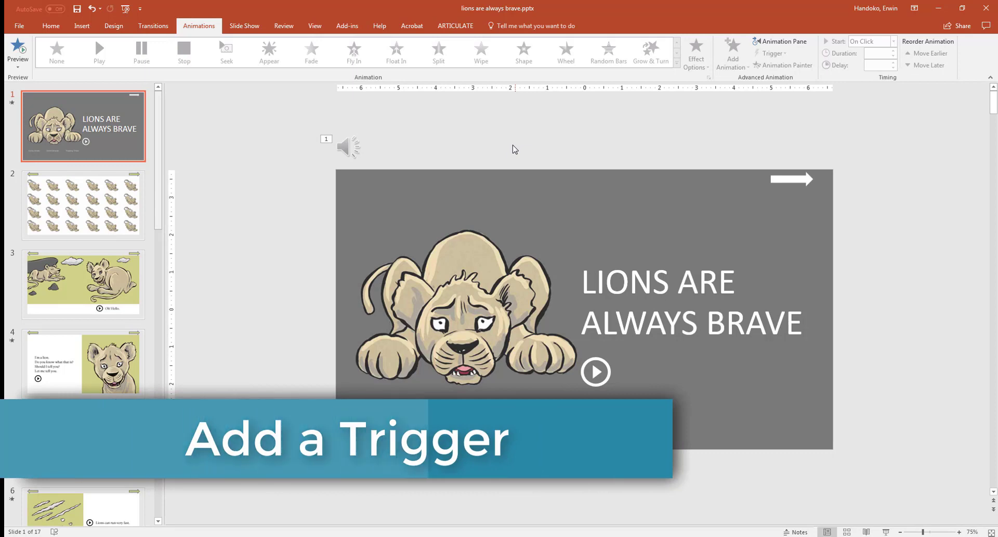
click(595, 372)
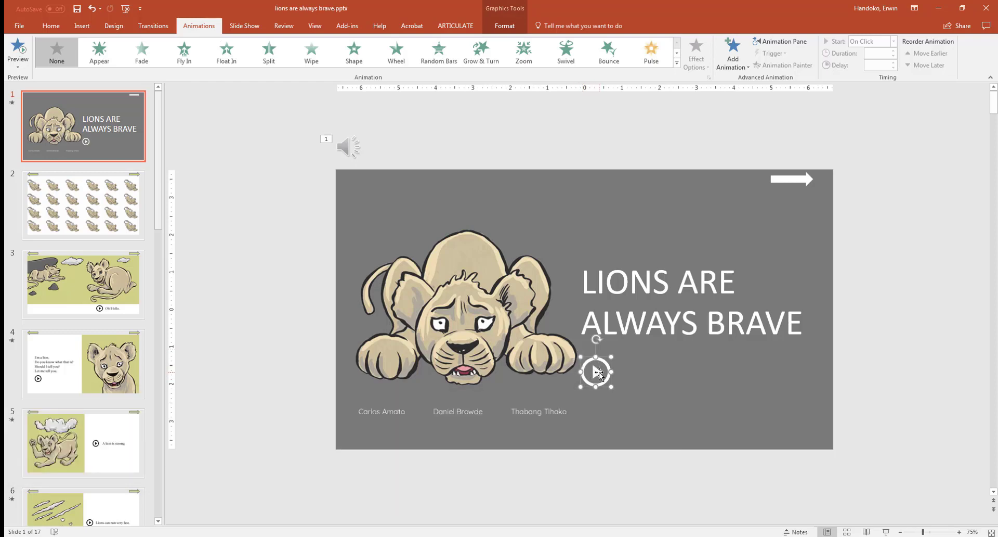
click(372, 136)
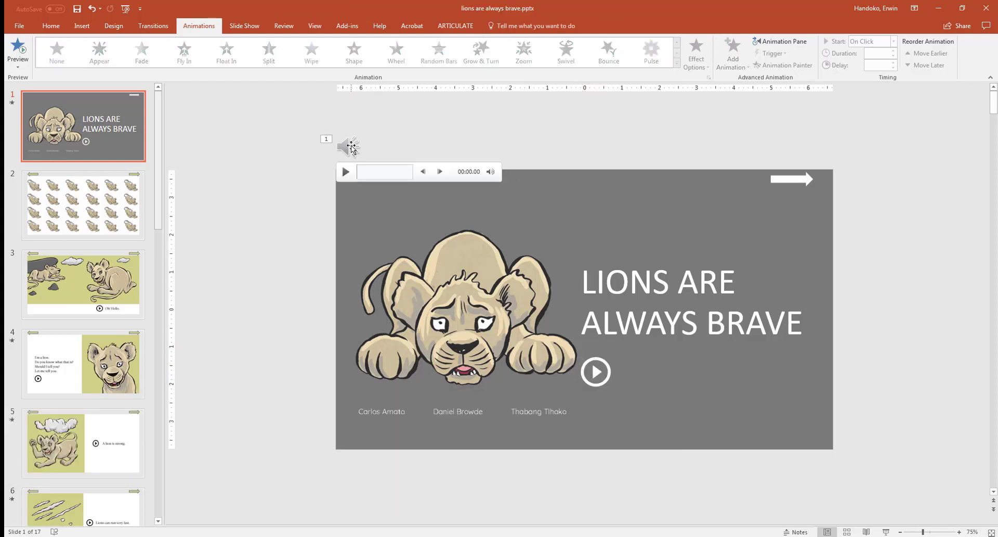
click(353, 147)
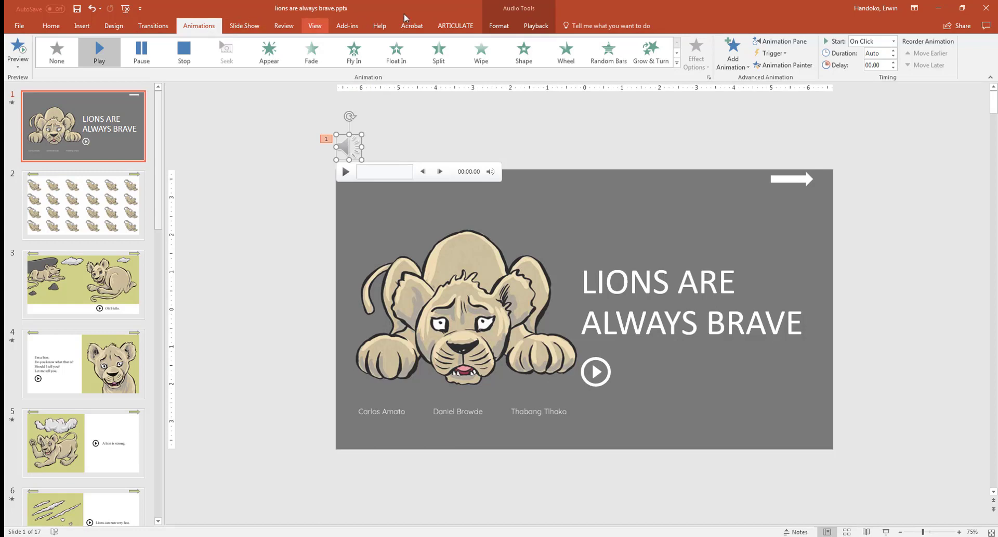
click(773, 54)
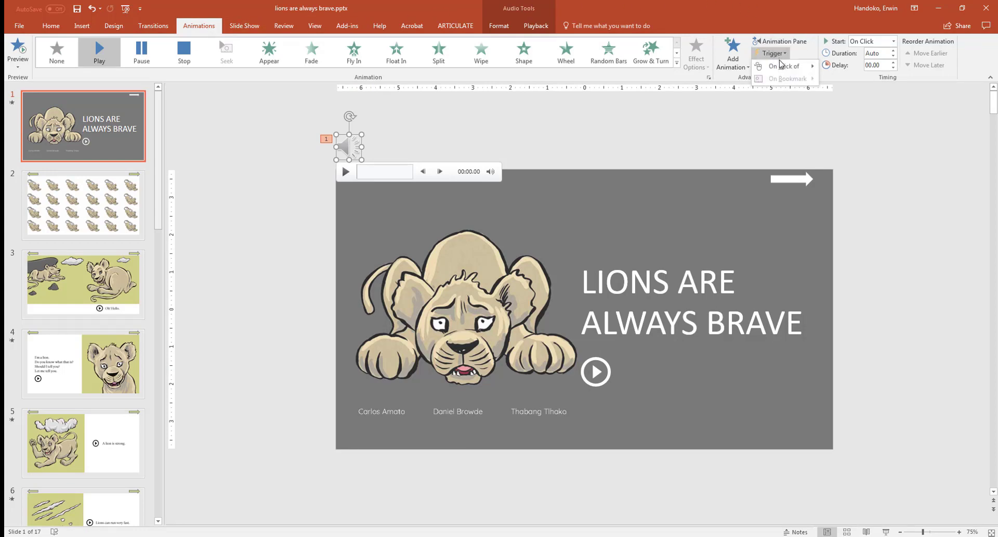
mouse_move(779, 70)
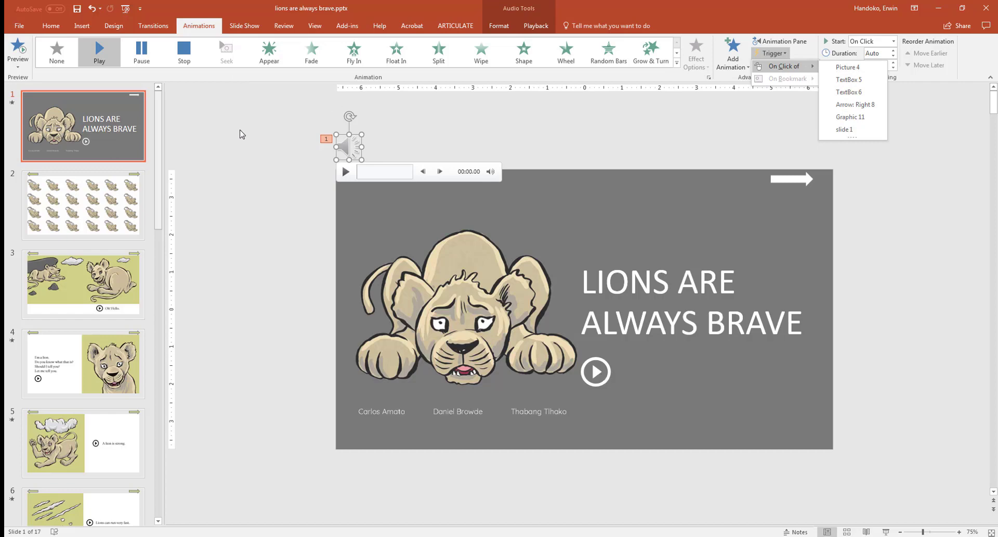
key(Escape)
key(Escape)
key(Escape)
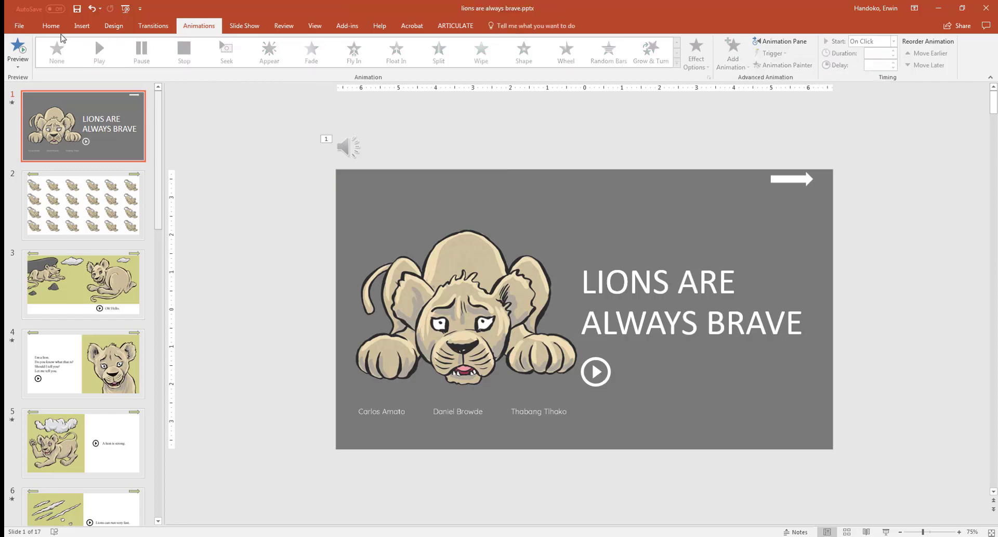
Open the Selection Pane from Home > Arrange and select the play button to reveal it is Graphic 11
click(57, 27)
click(539, 57)
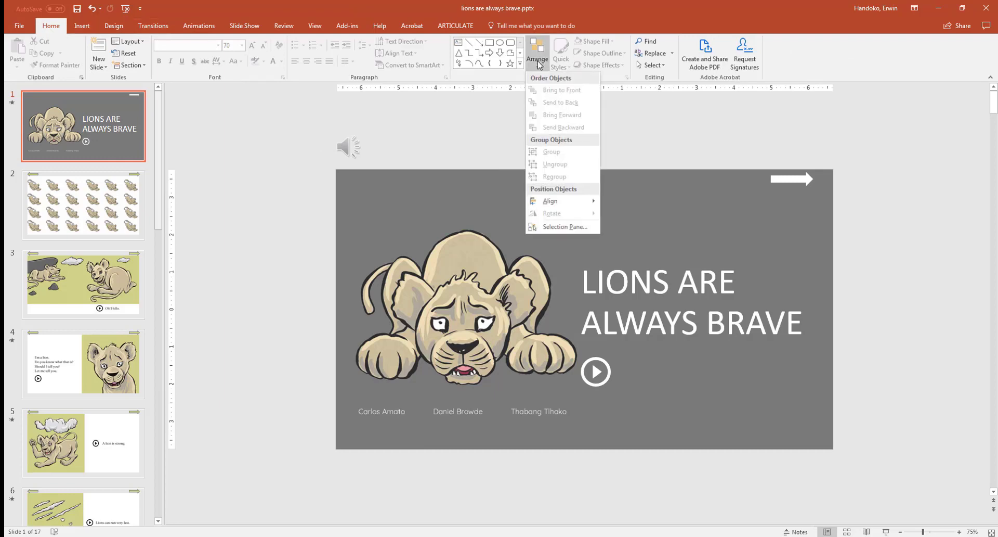
click(568, 226)
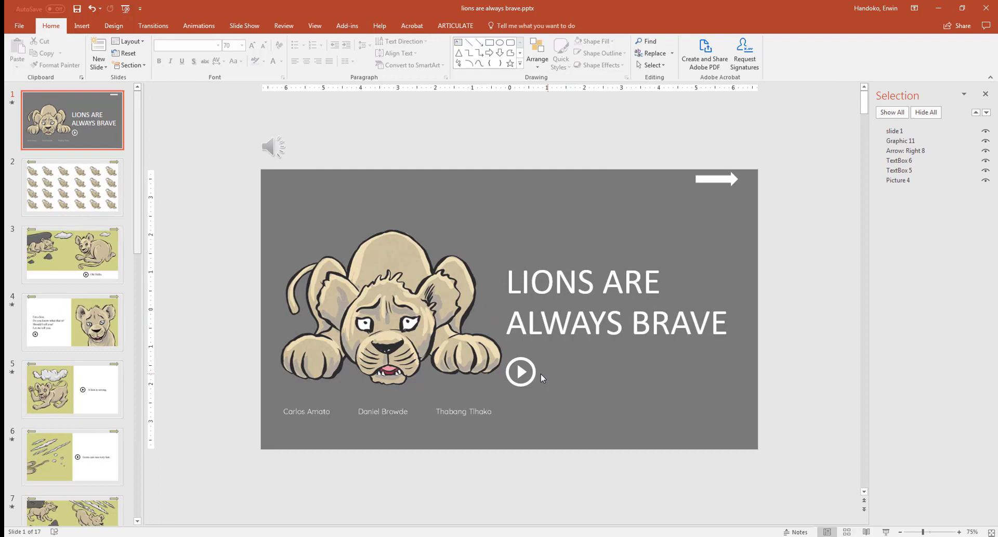
click(525, 376)
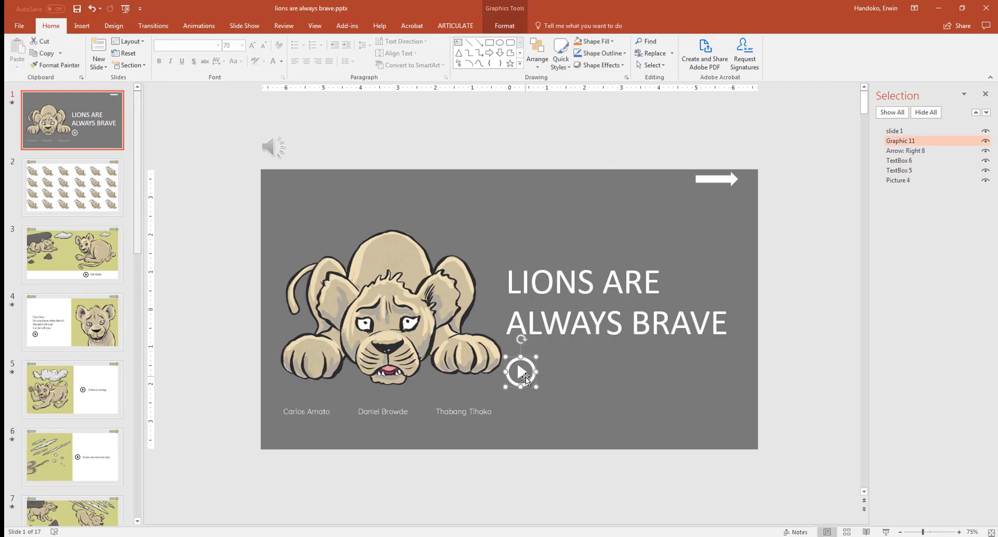
Set the title slide audio's animation trigger to On Click of Graphic 11
click(275, 144)
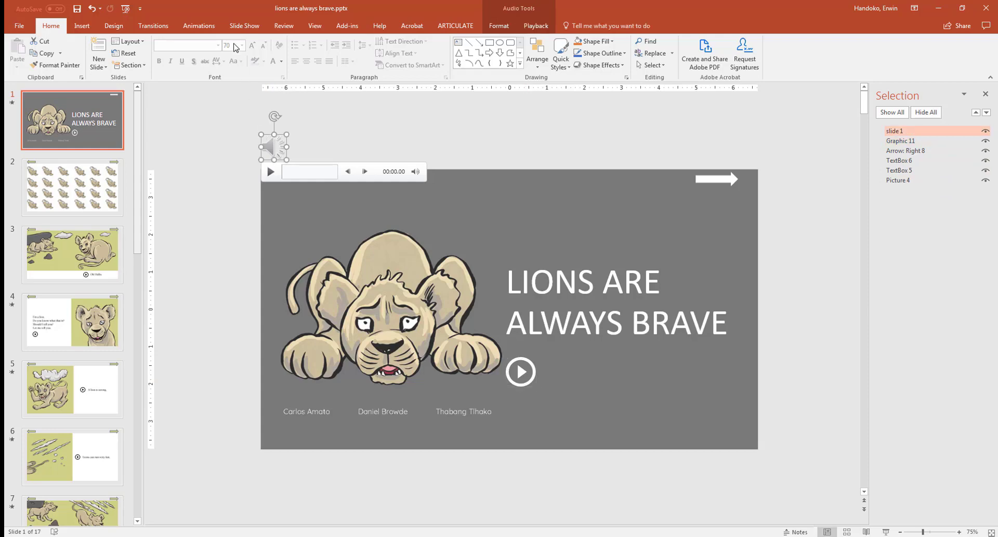
click(202, 30)
click(773, 53)
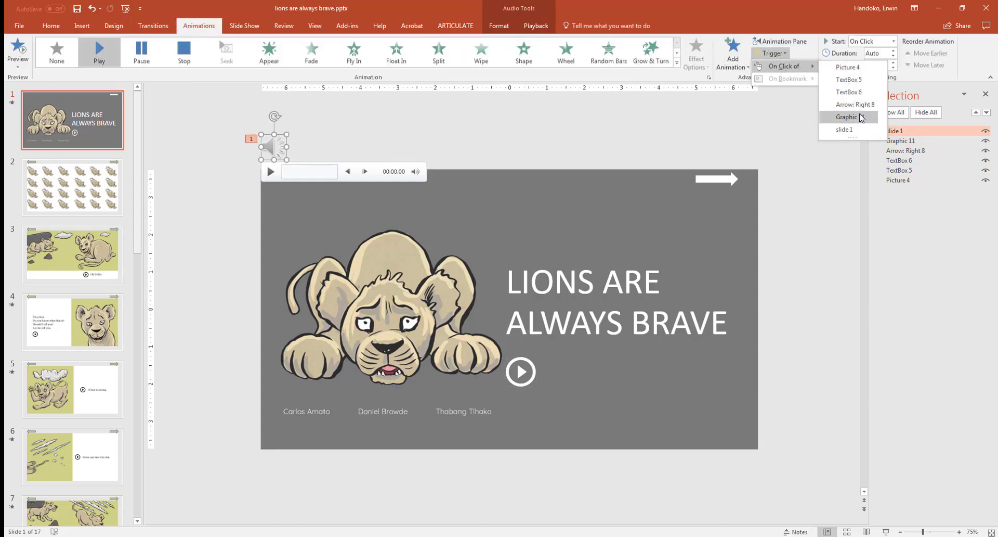
click(860, 117)
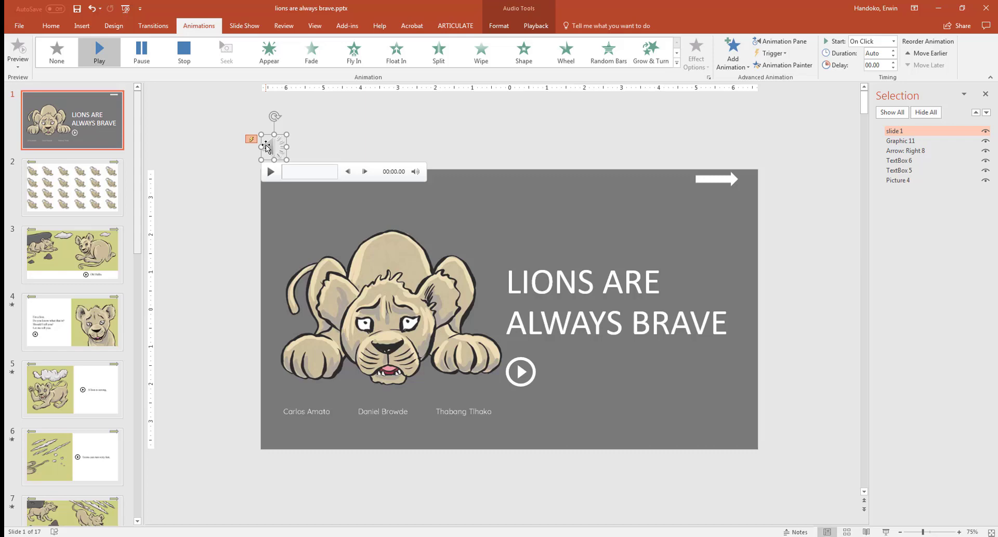
click(230, 238)
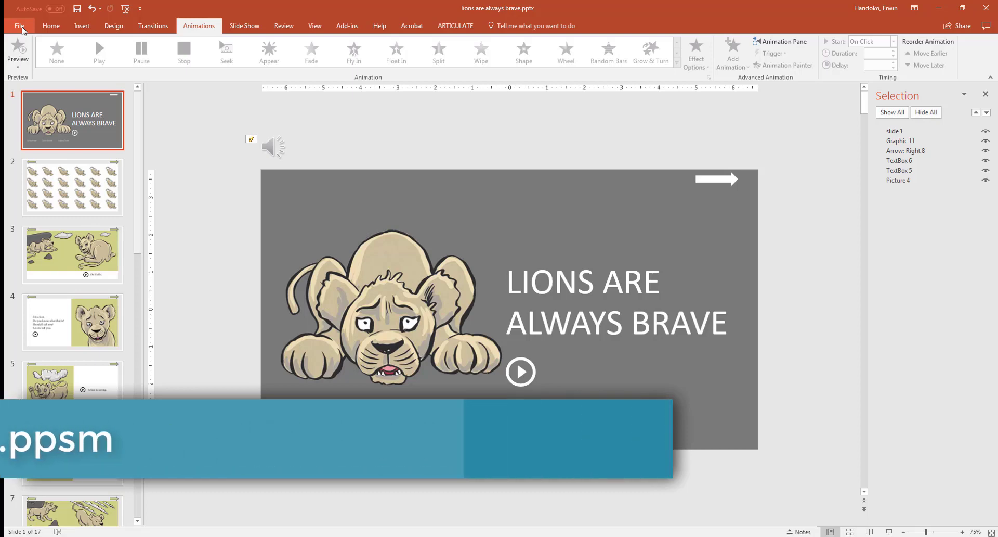
Save the deck via Save As with the PowerPoint Macro-Enabled Show (*.ppsm) file type
click(20, 27)
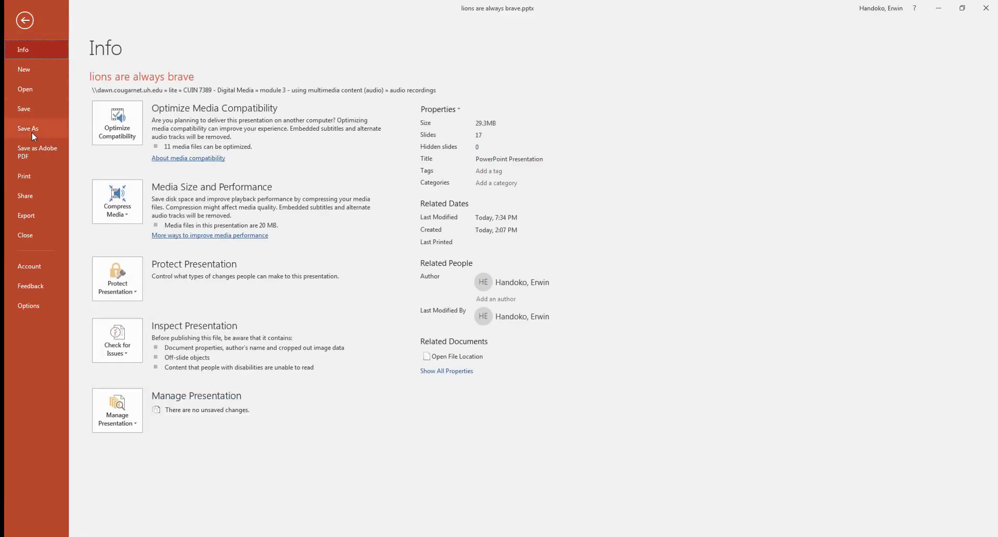
click(38, 131)
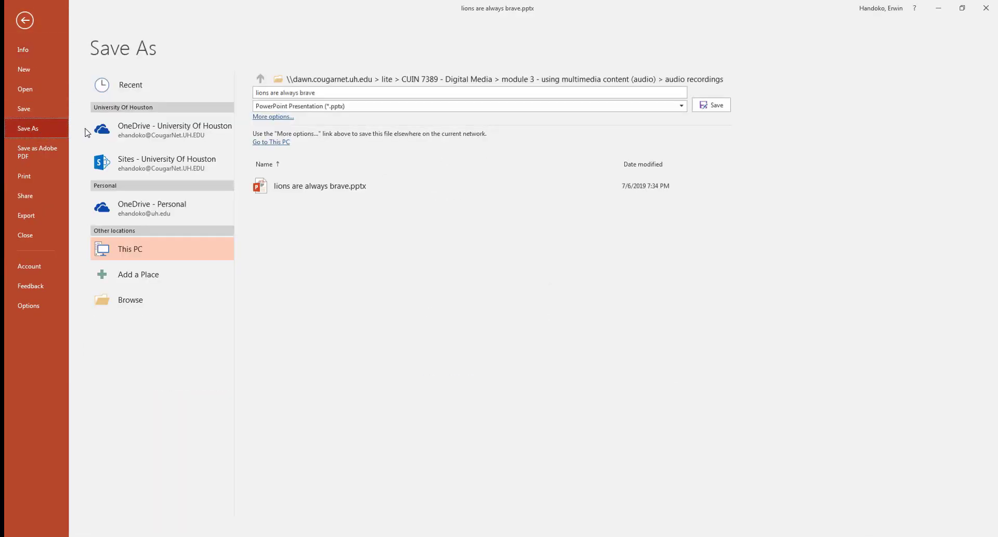
click(302, 108)
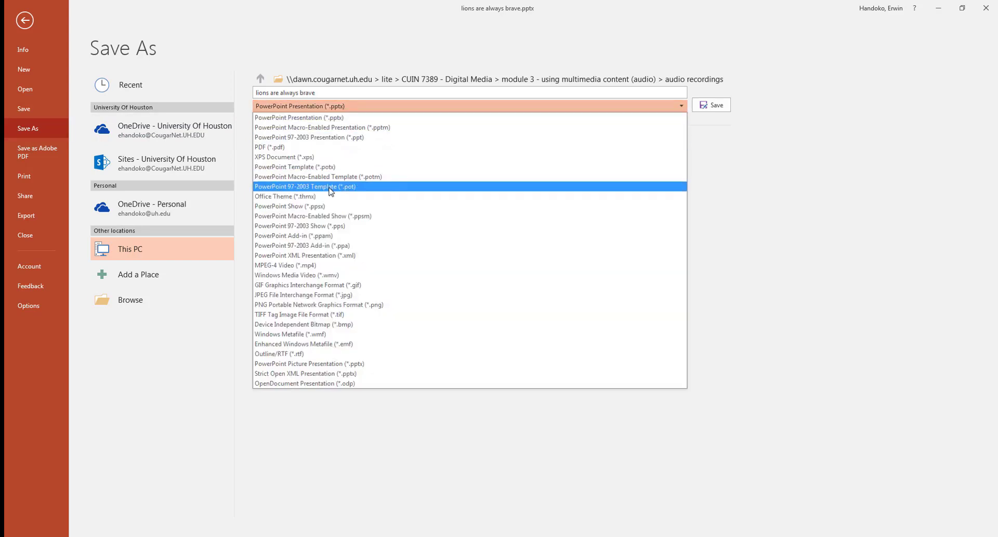
click(327, 216)
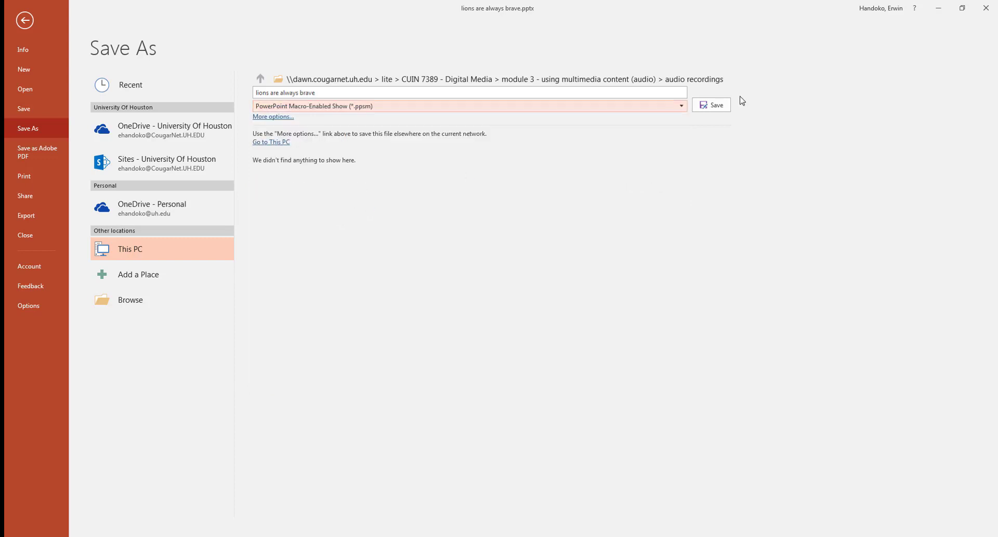
click(721, 108)
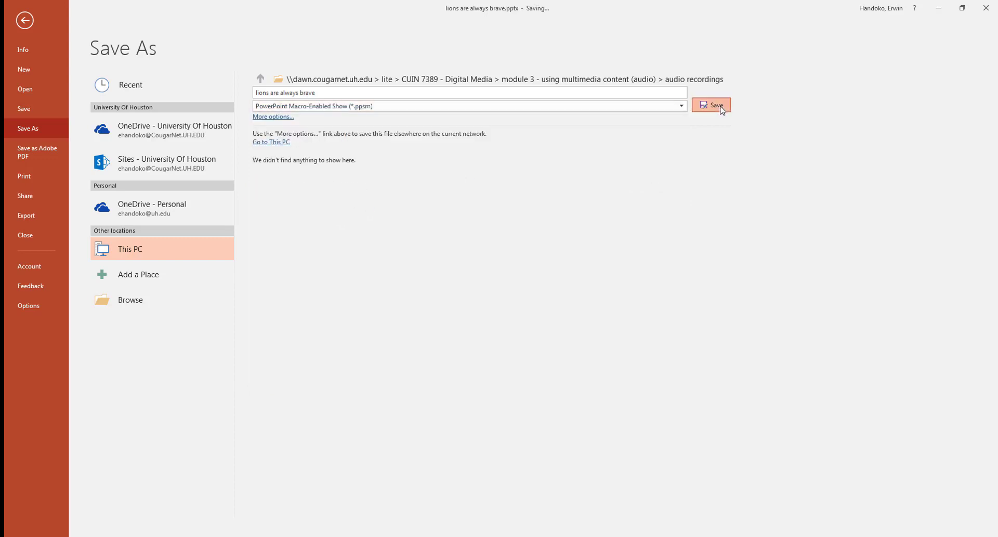